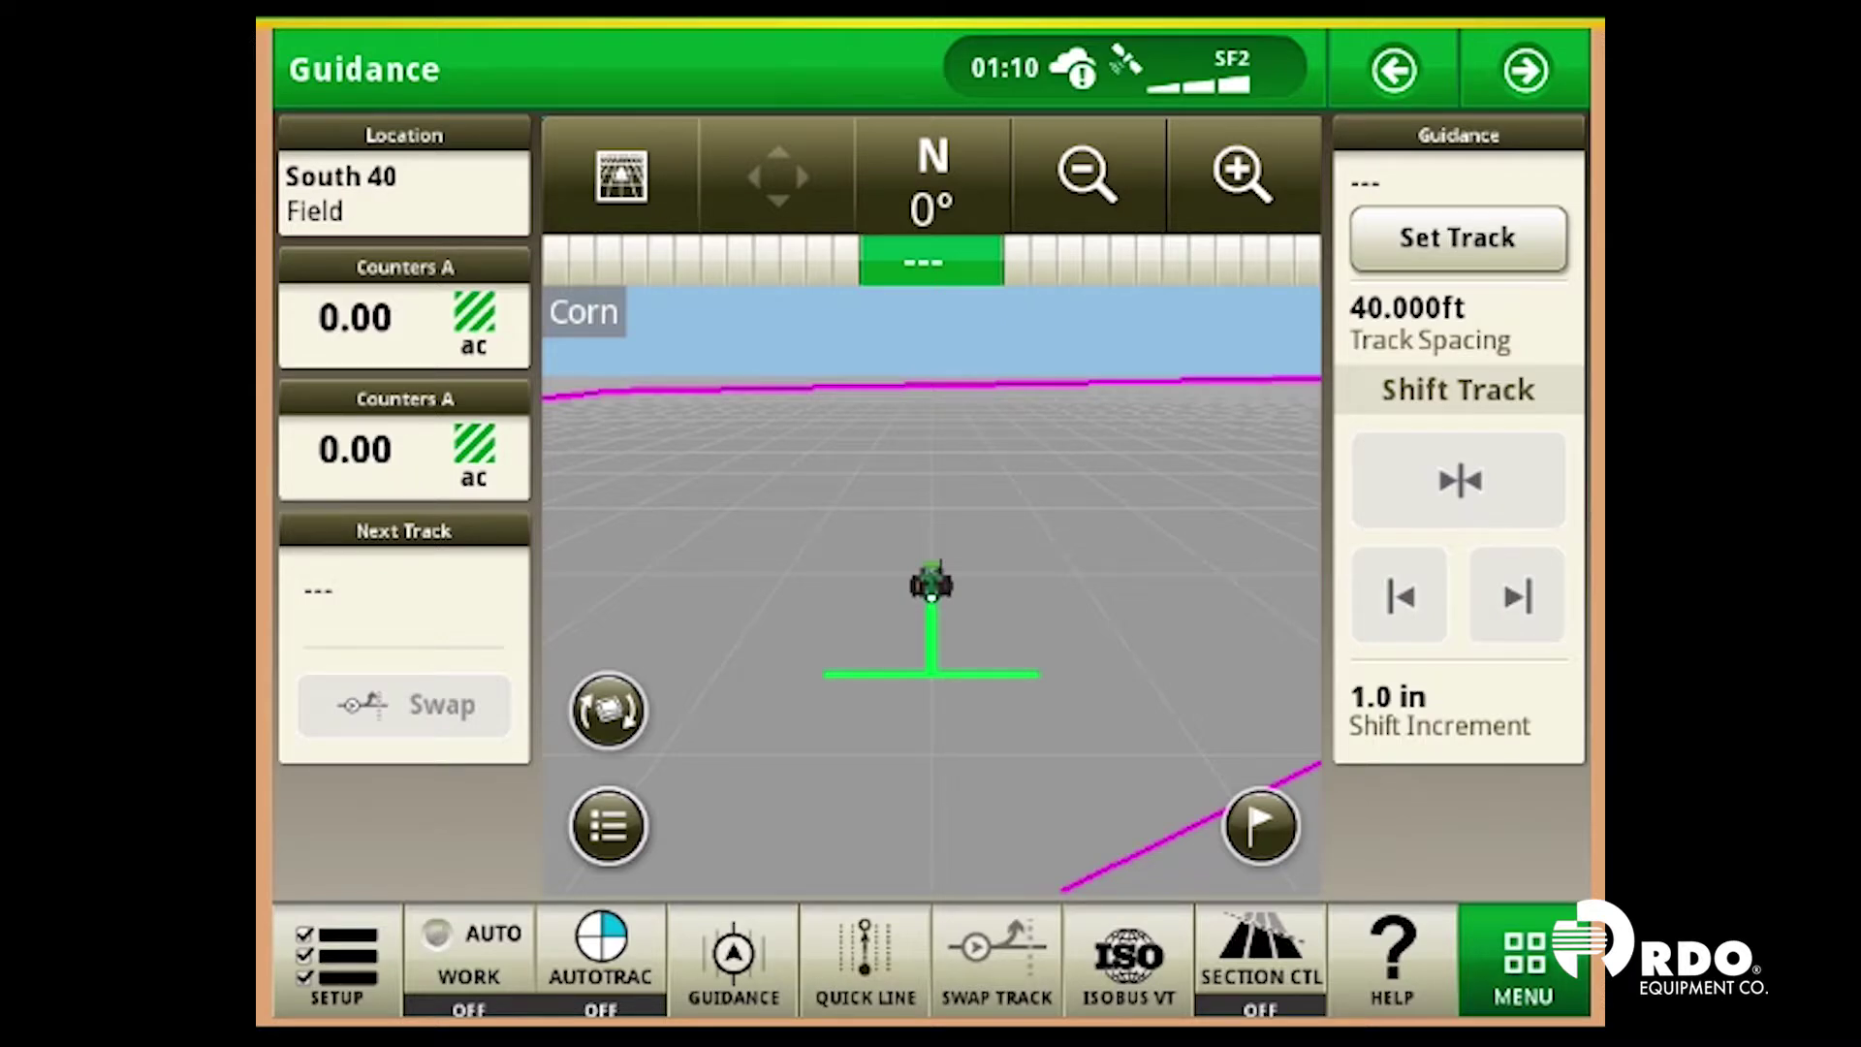
# - Open Equipment Manager from Applications and start editing the Tractor machine profile
pyautogui.click(1523, 970)
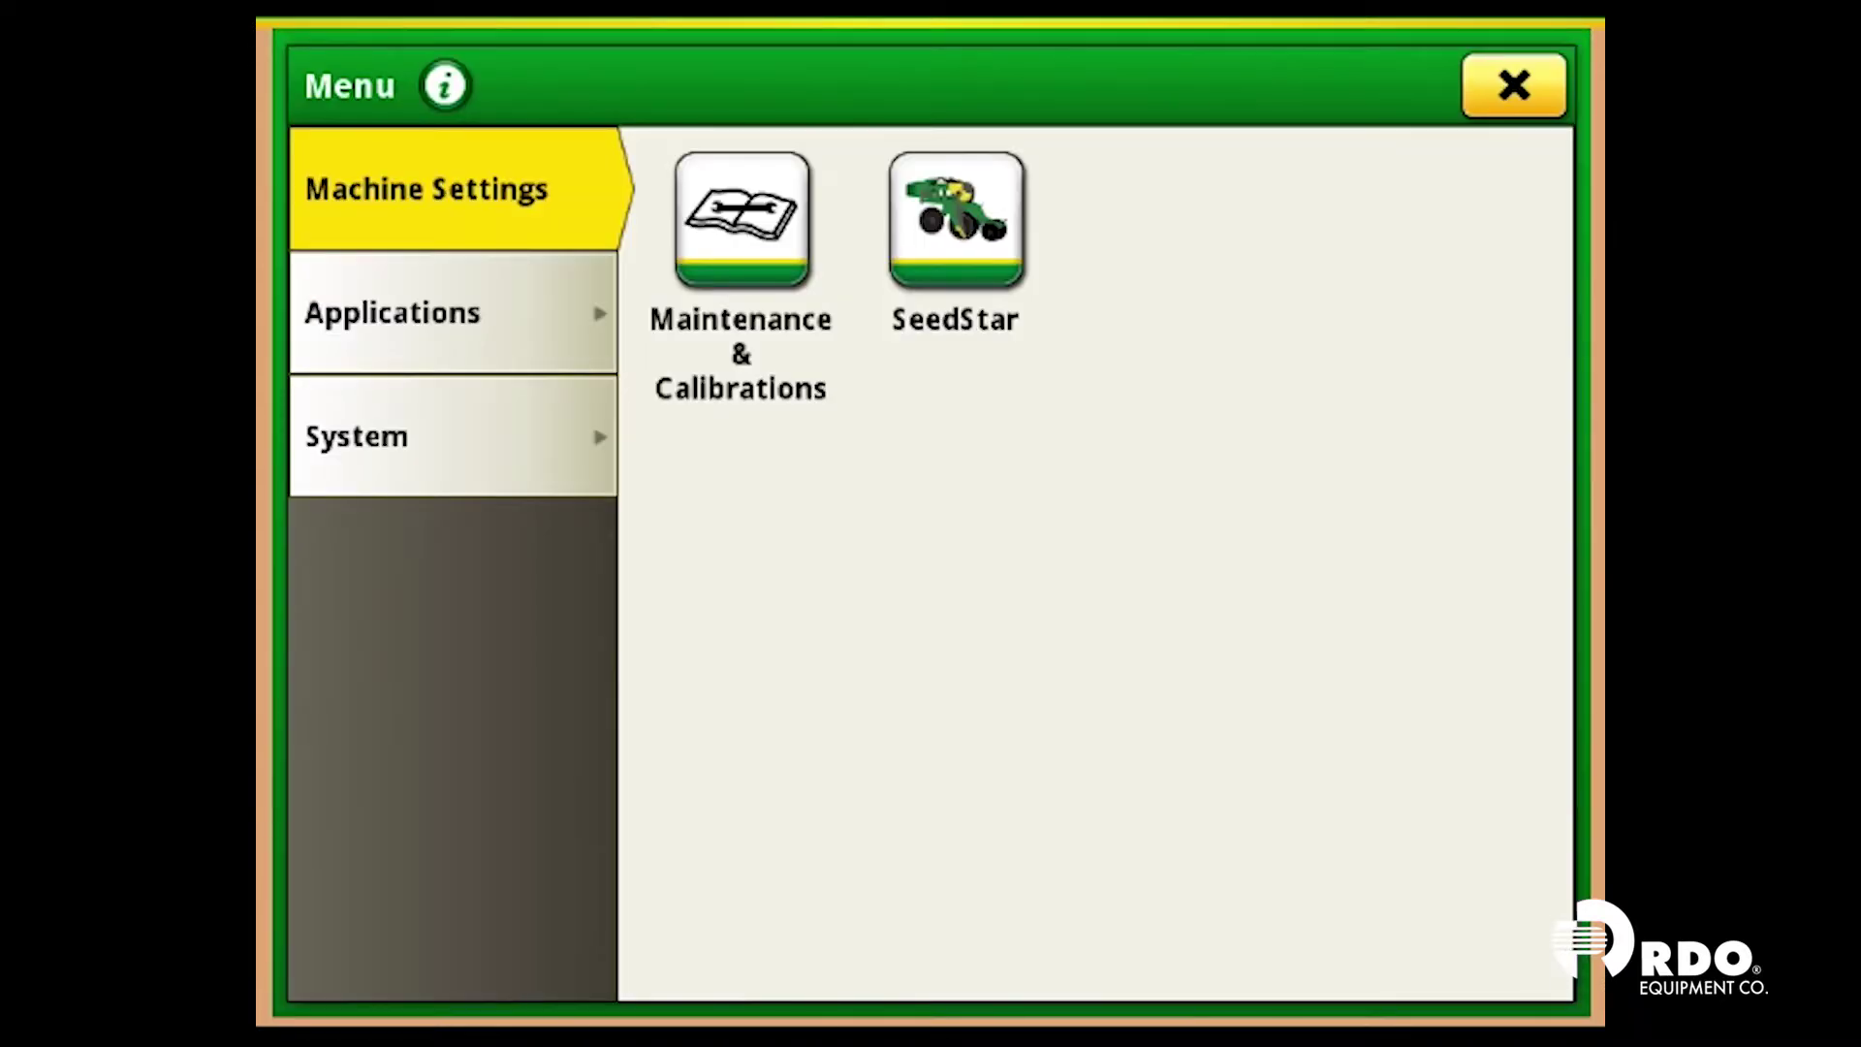
pyautogui.click(393, 312)
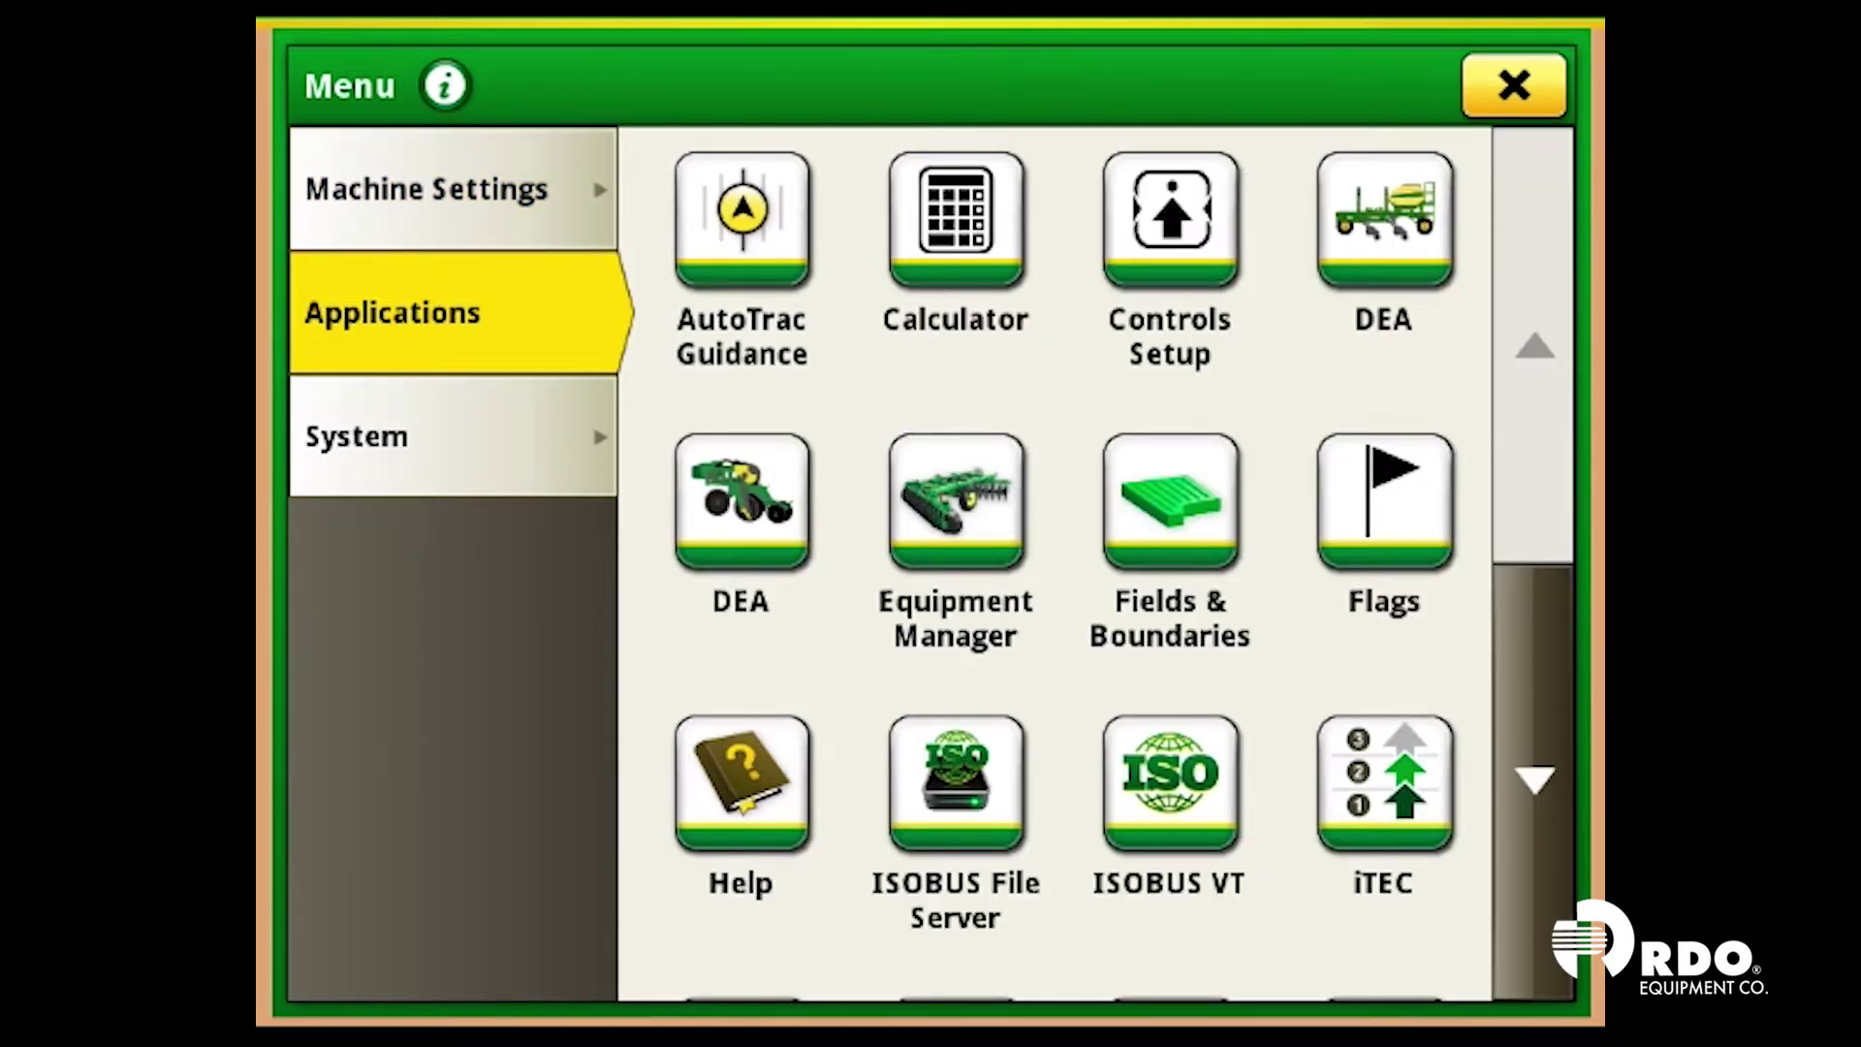
pyautogui.click(950, 491)
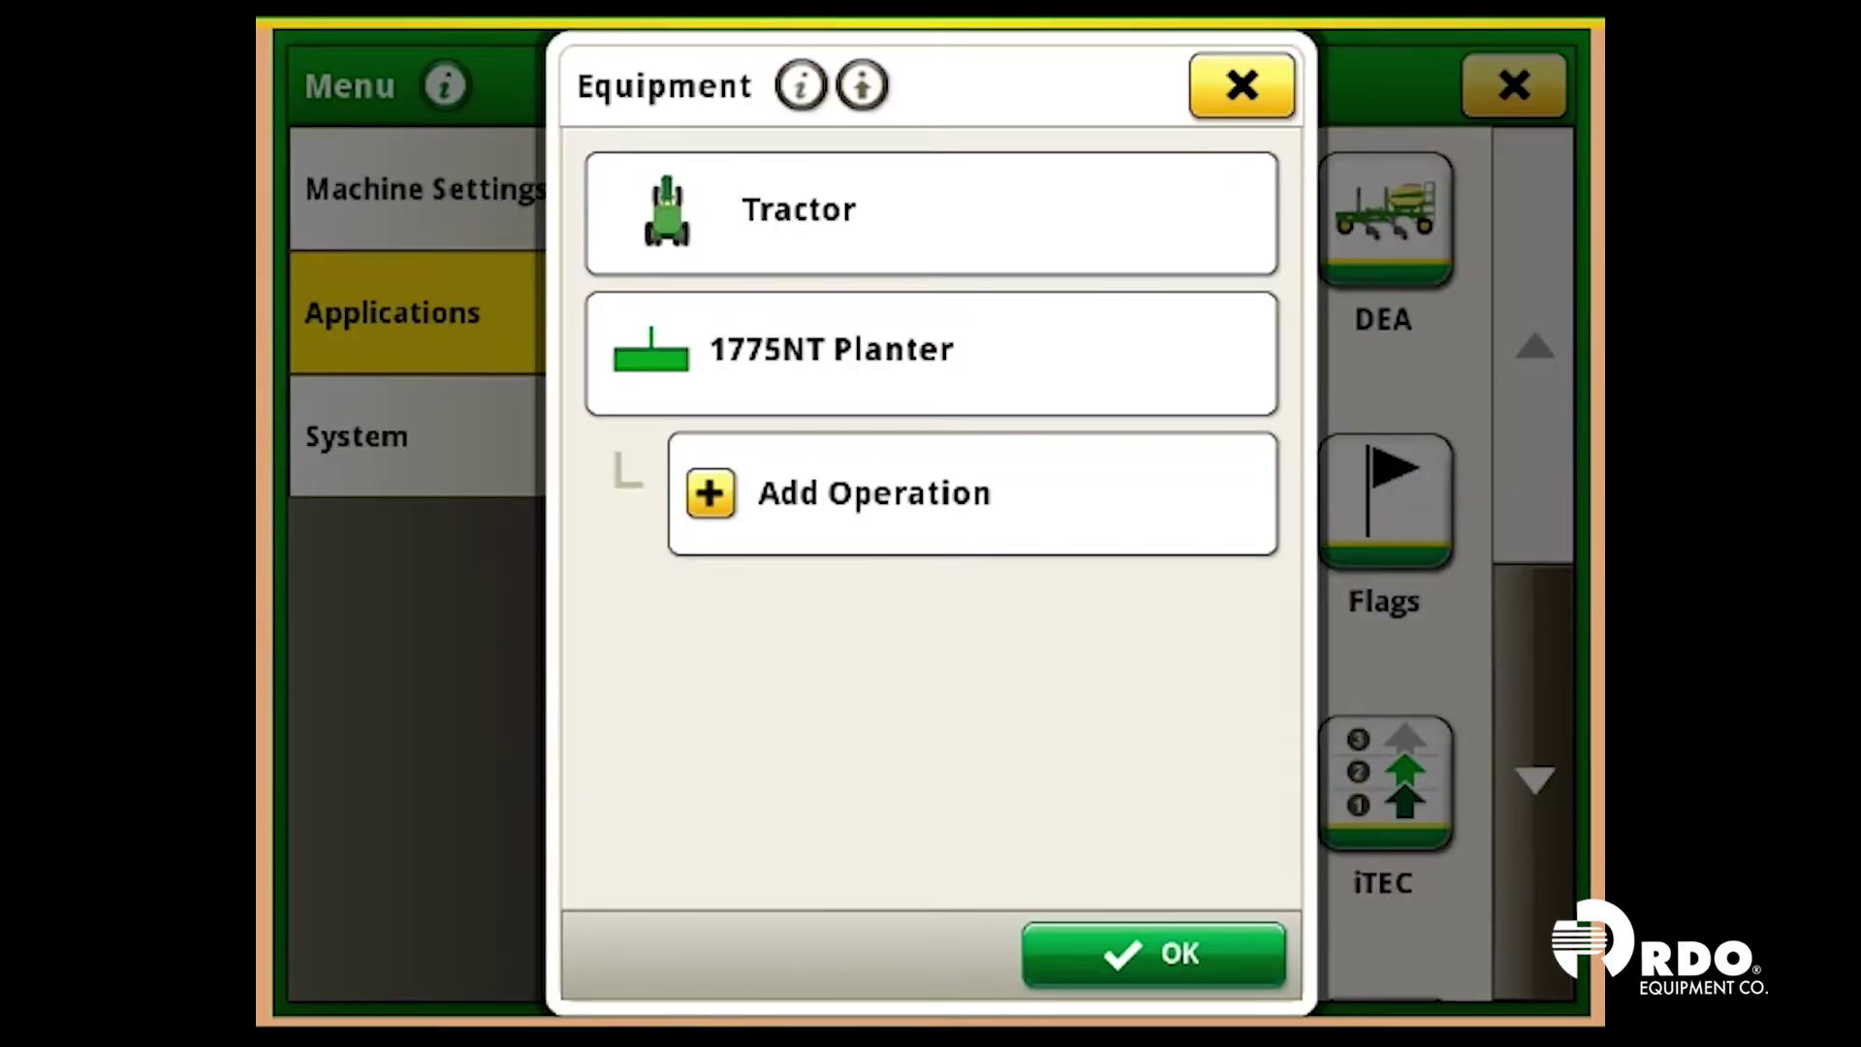
pyautogui.click(977, 211)
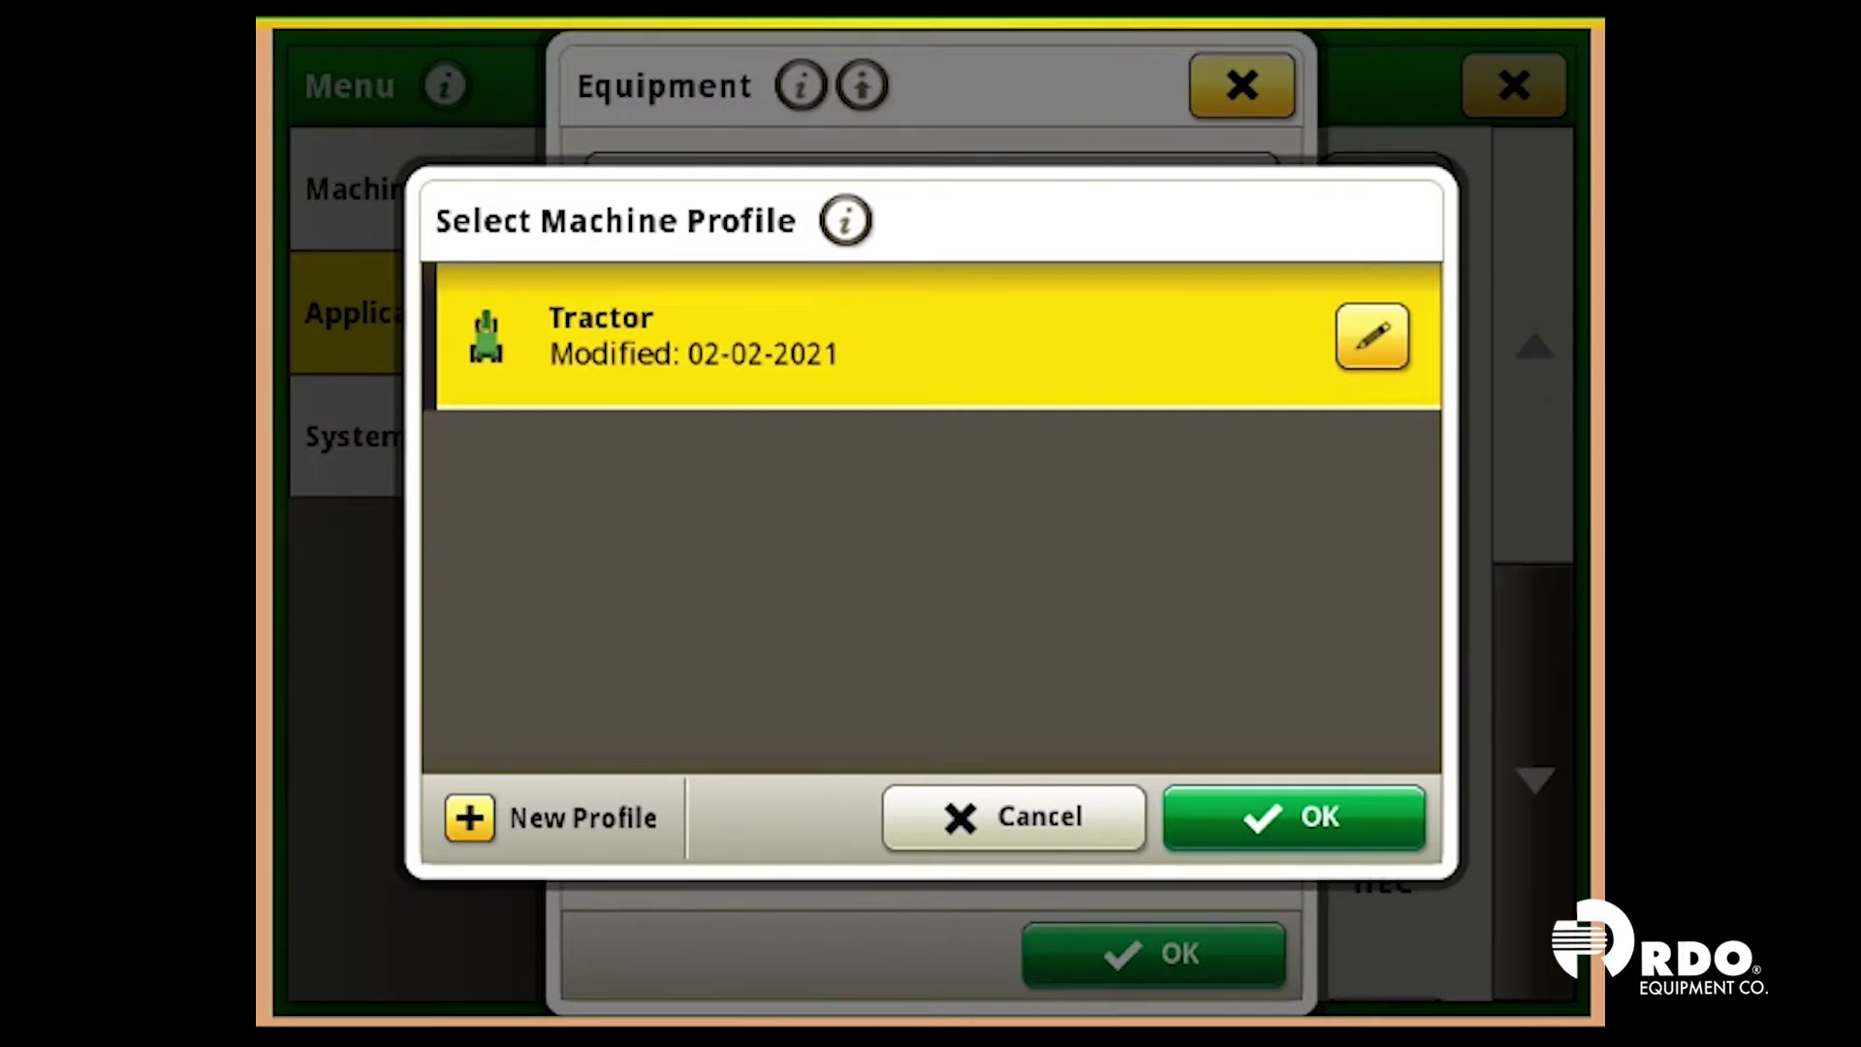
pyautogui.click(1372, 336)
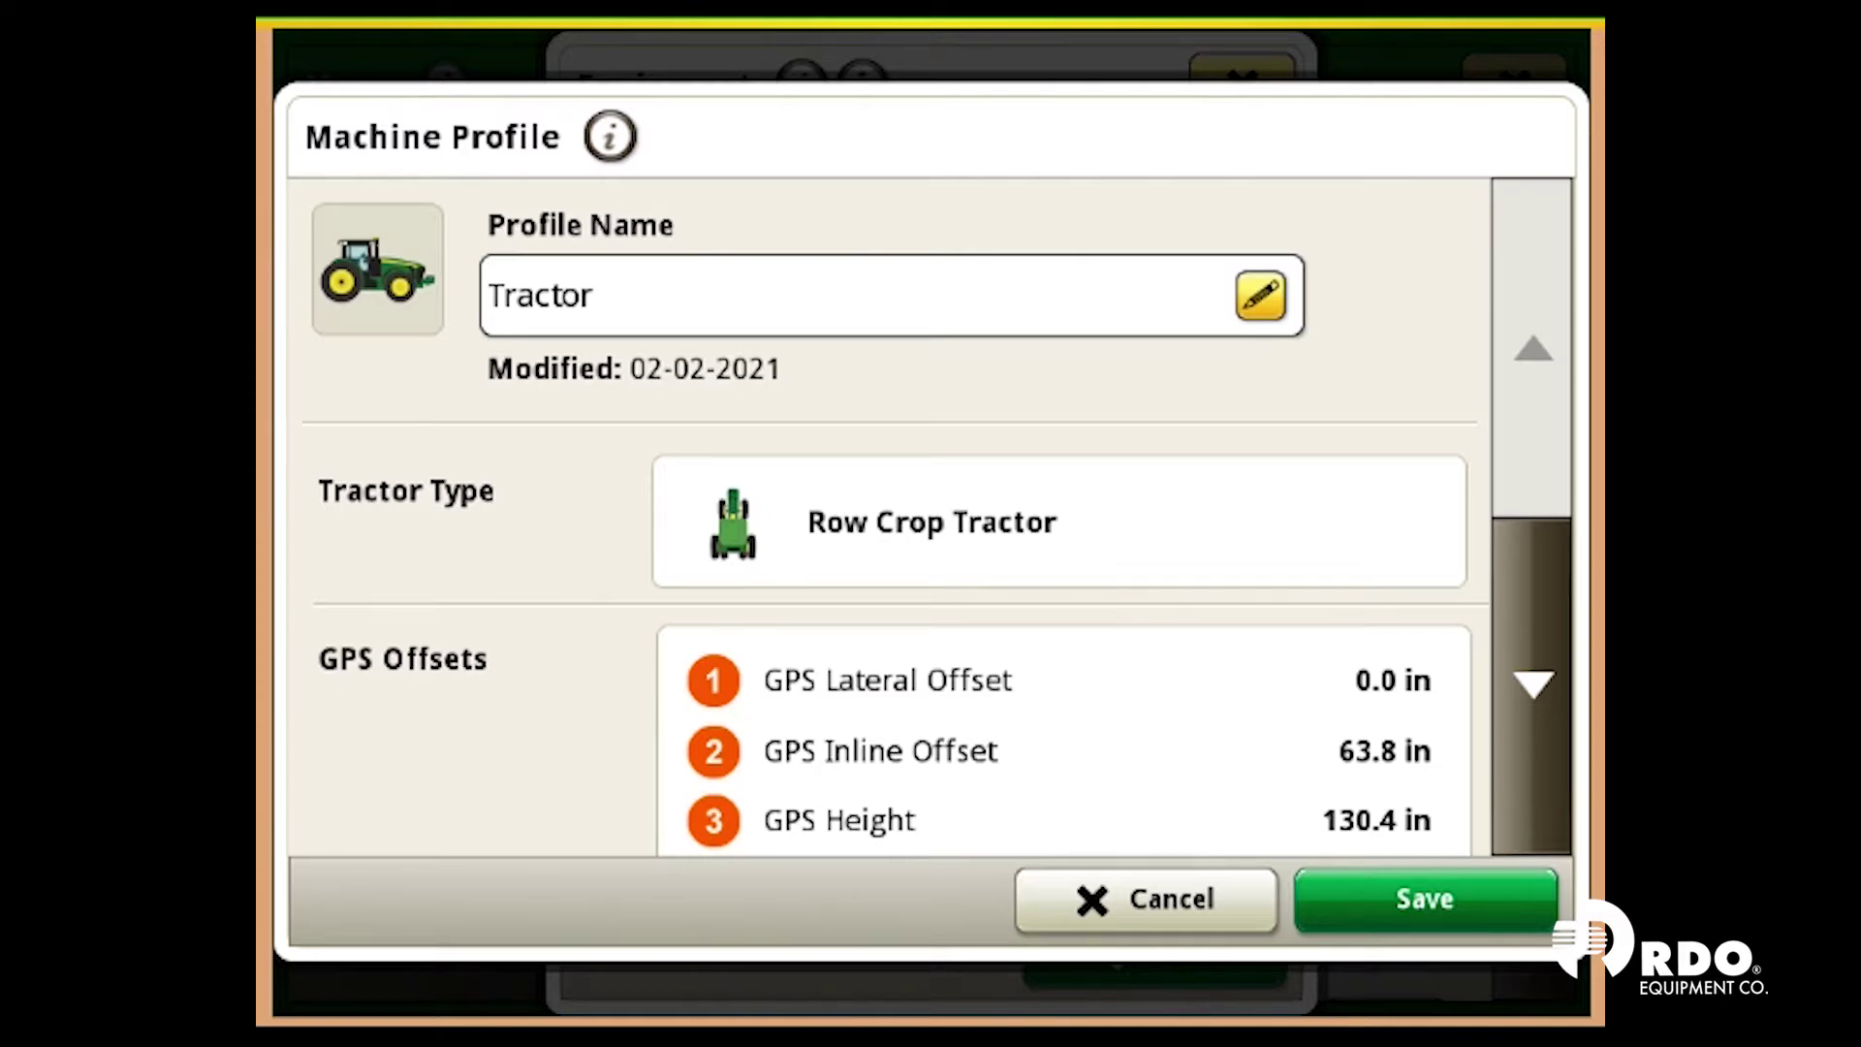
# - Confirm the Tractor GPS offsets of 0.0 in lateral, 63.8 in inline and 130.4 in height
pyautogui.click(1532, 684)
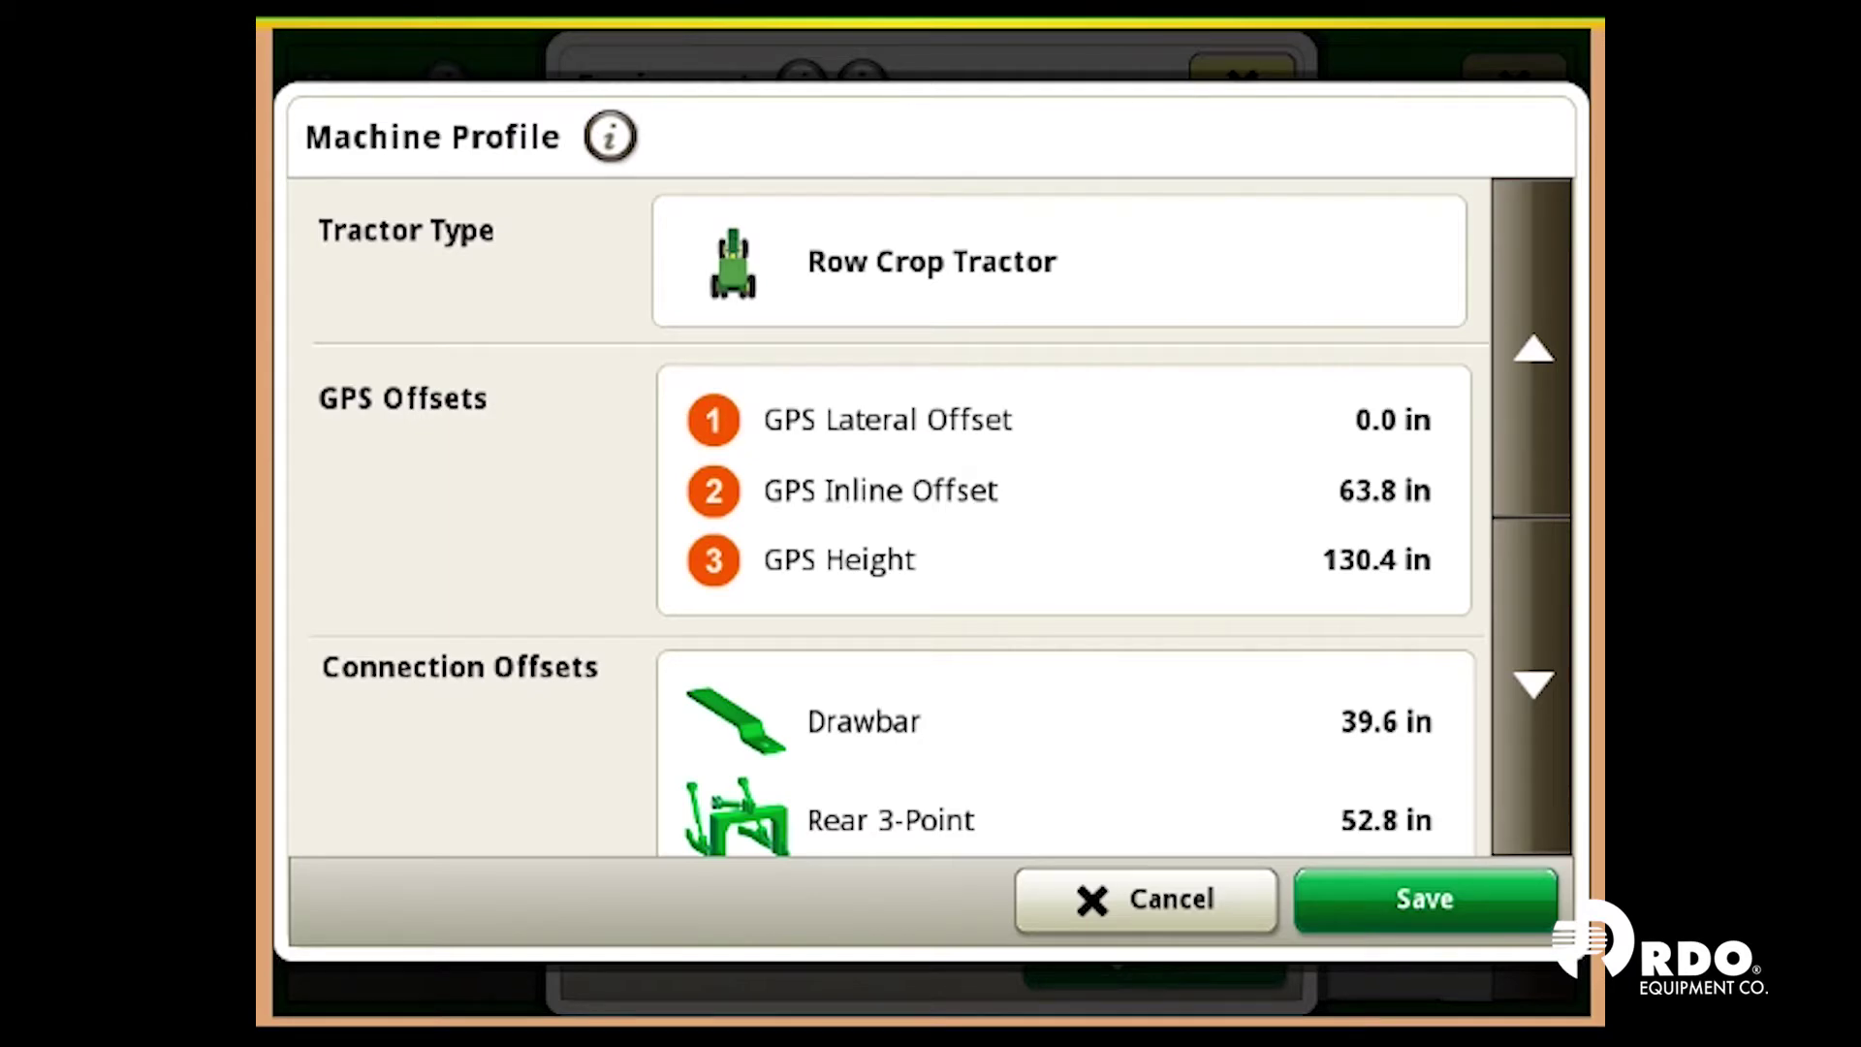
pyautogui.click(1113, 482)
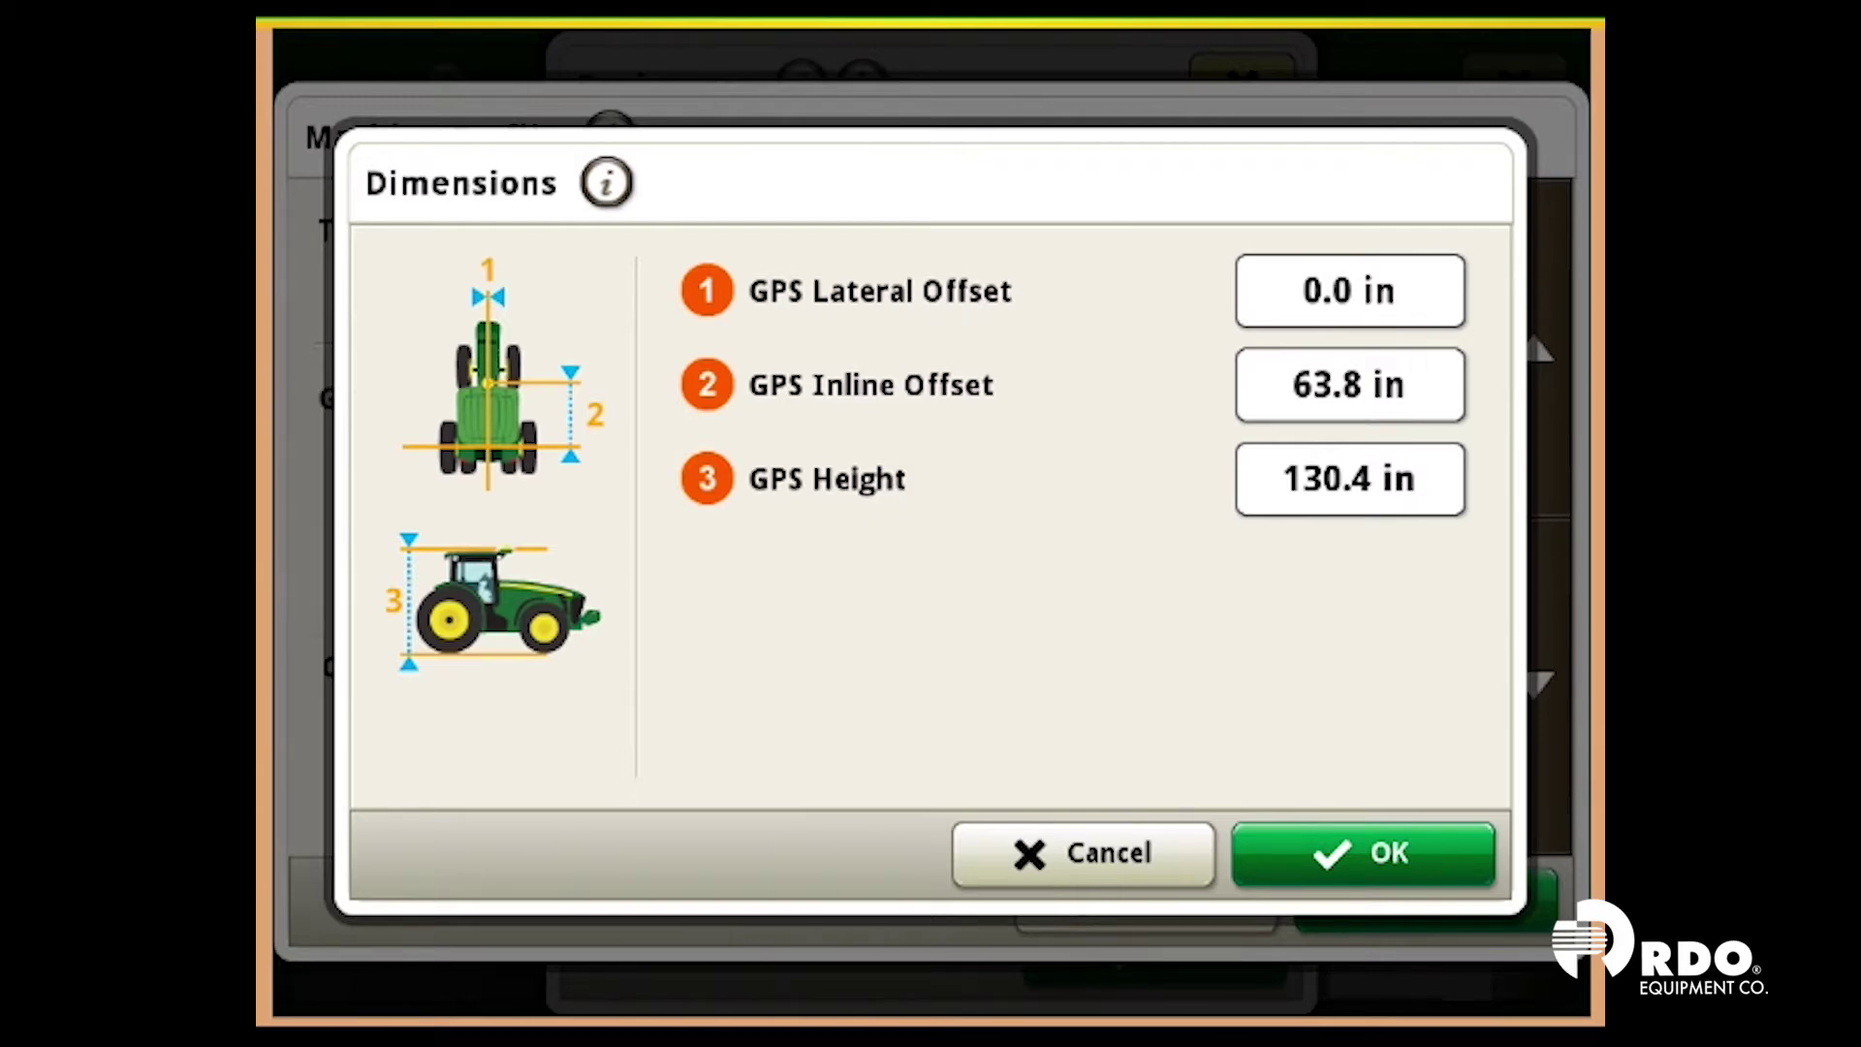
pyautogui.click(1357, 853)
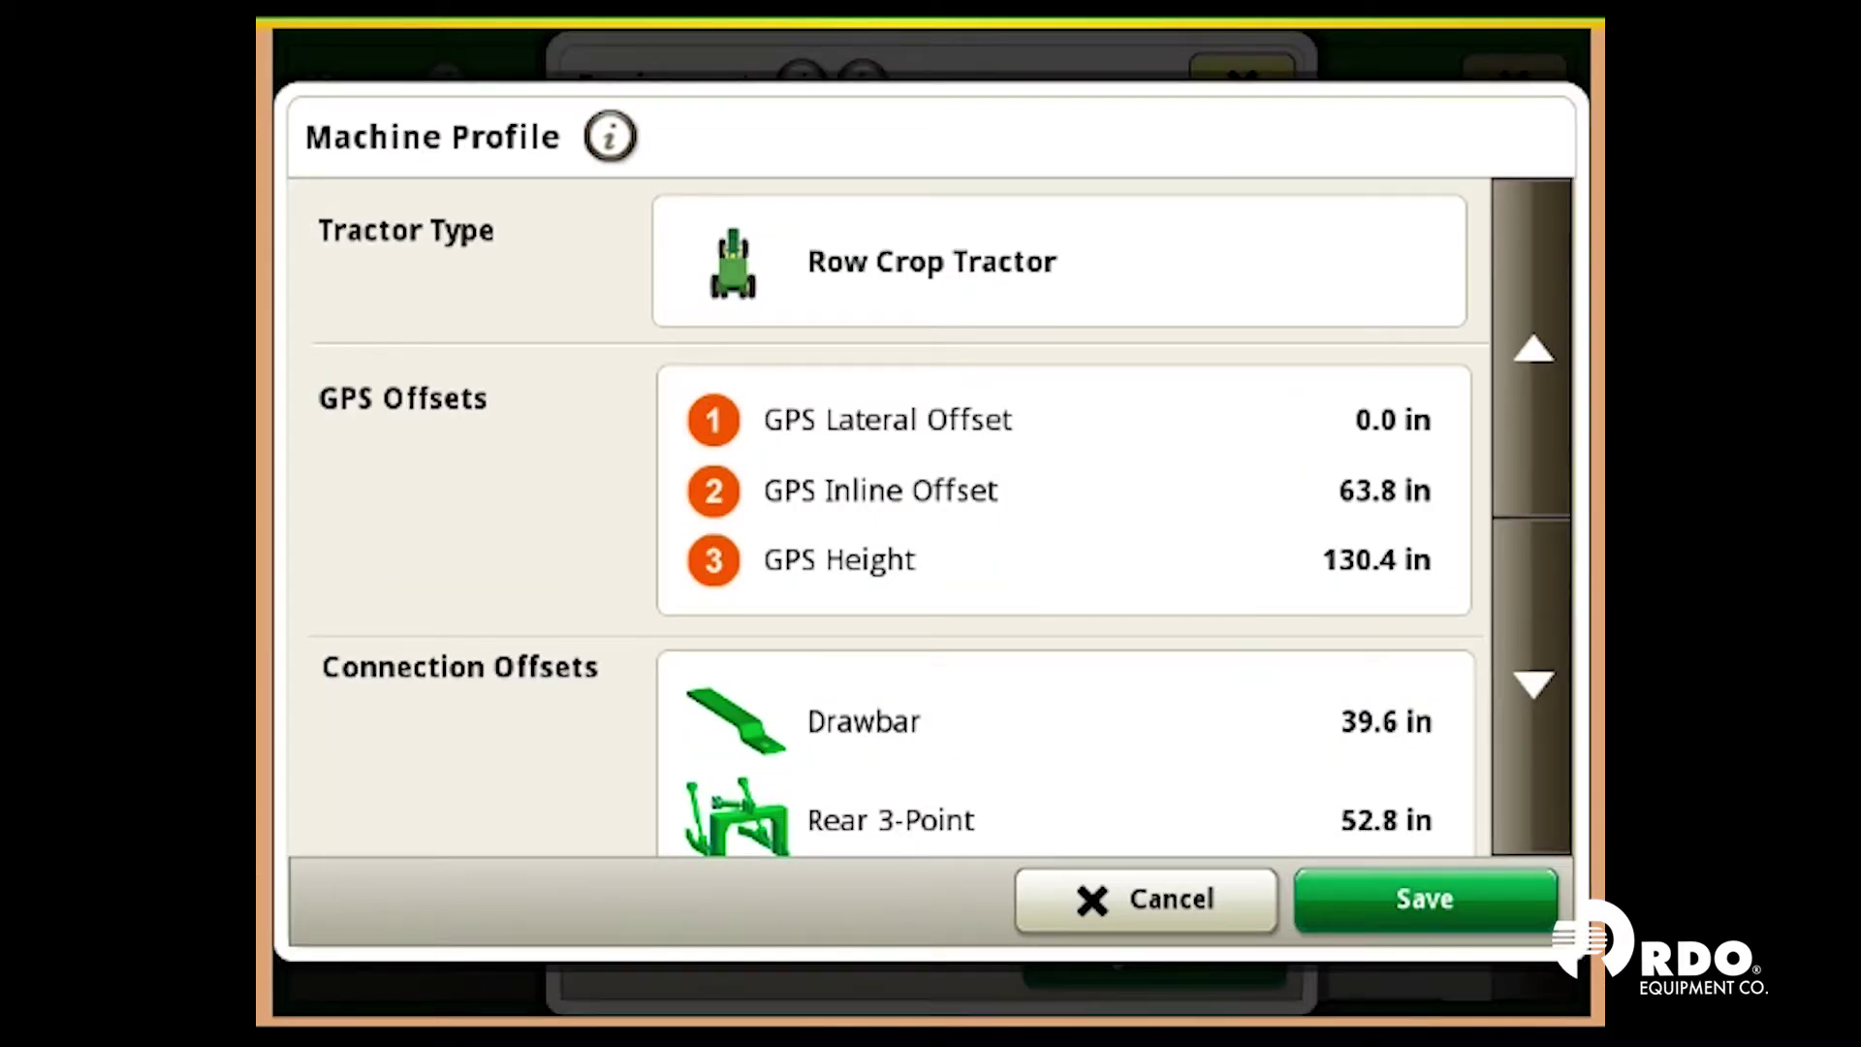
# - Review the Tractor connection offsets, including Drawbar 39.6 in, Ball, Clevis and Hitch-Hook
pyautogui.click(1533, 685)
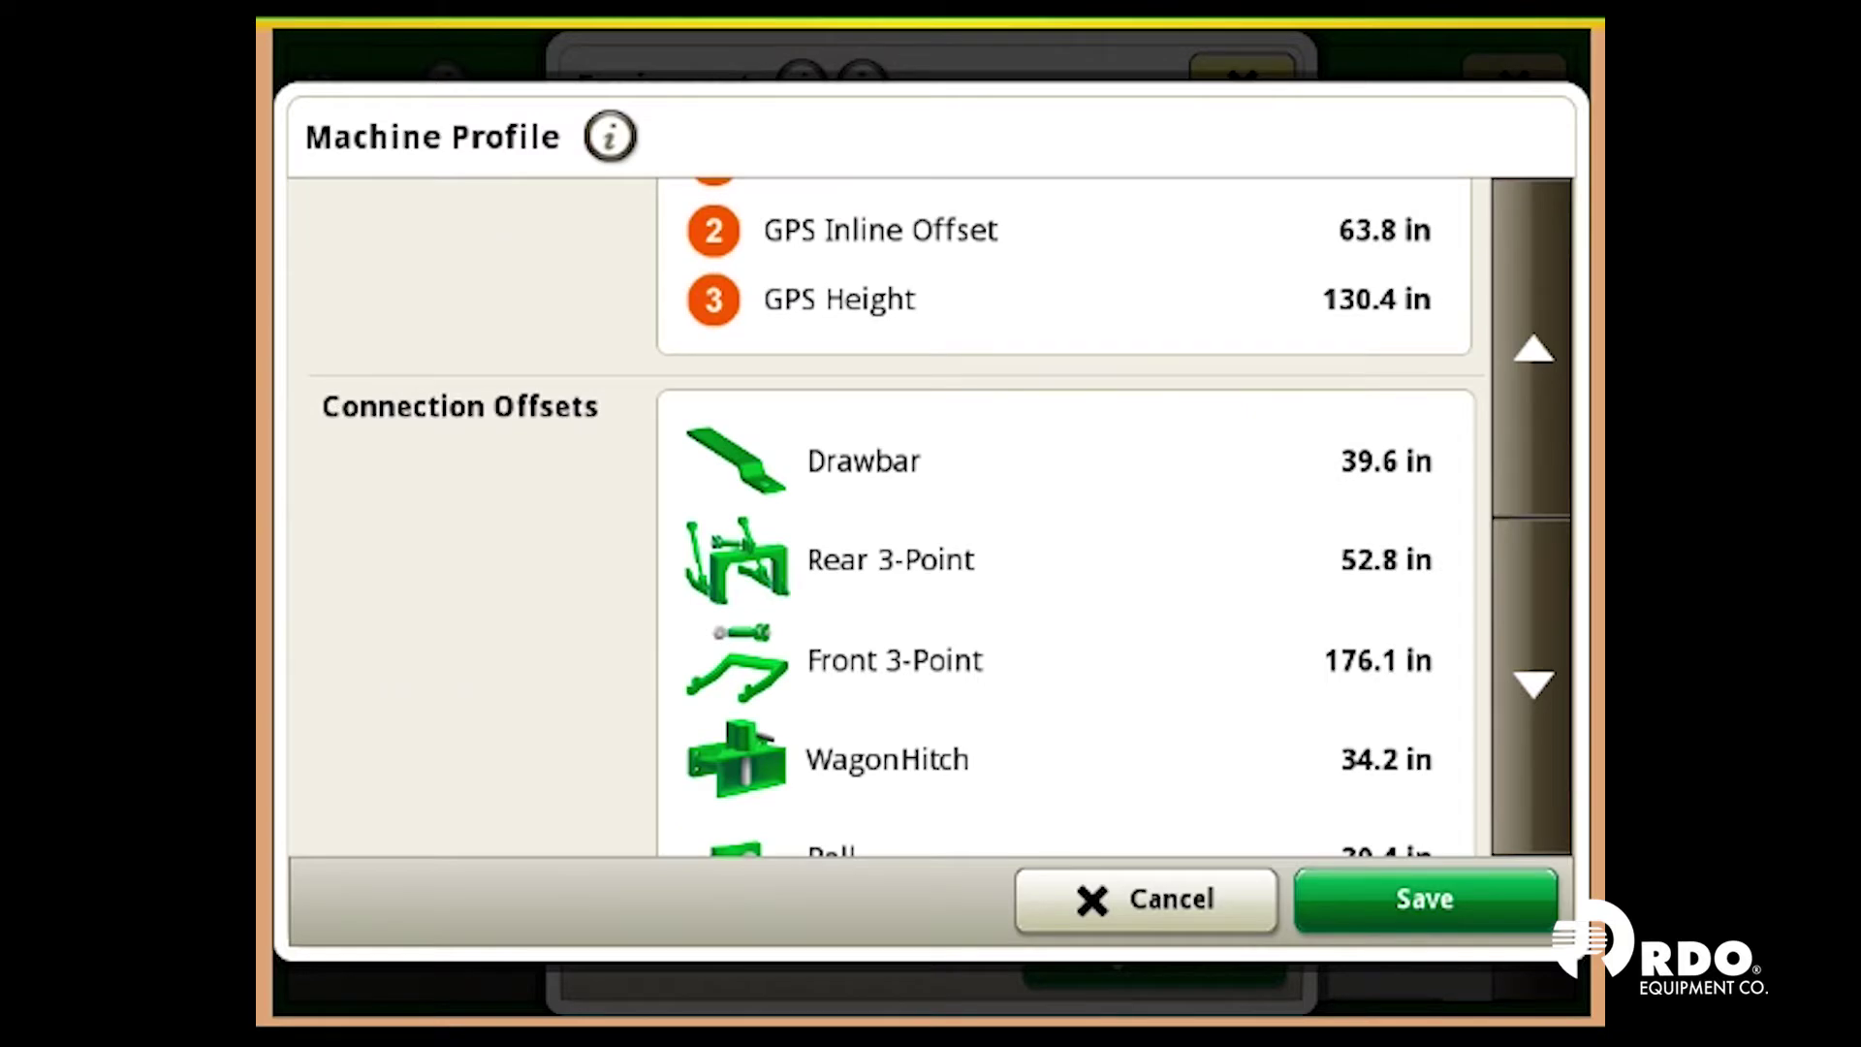
pyautogui.click(1534, 685)
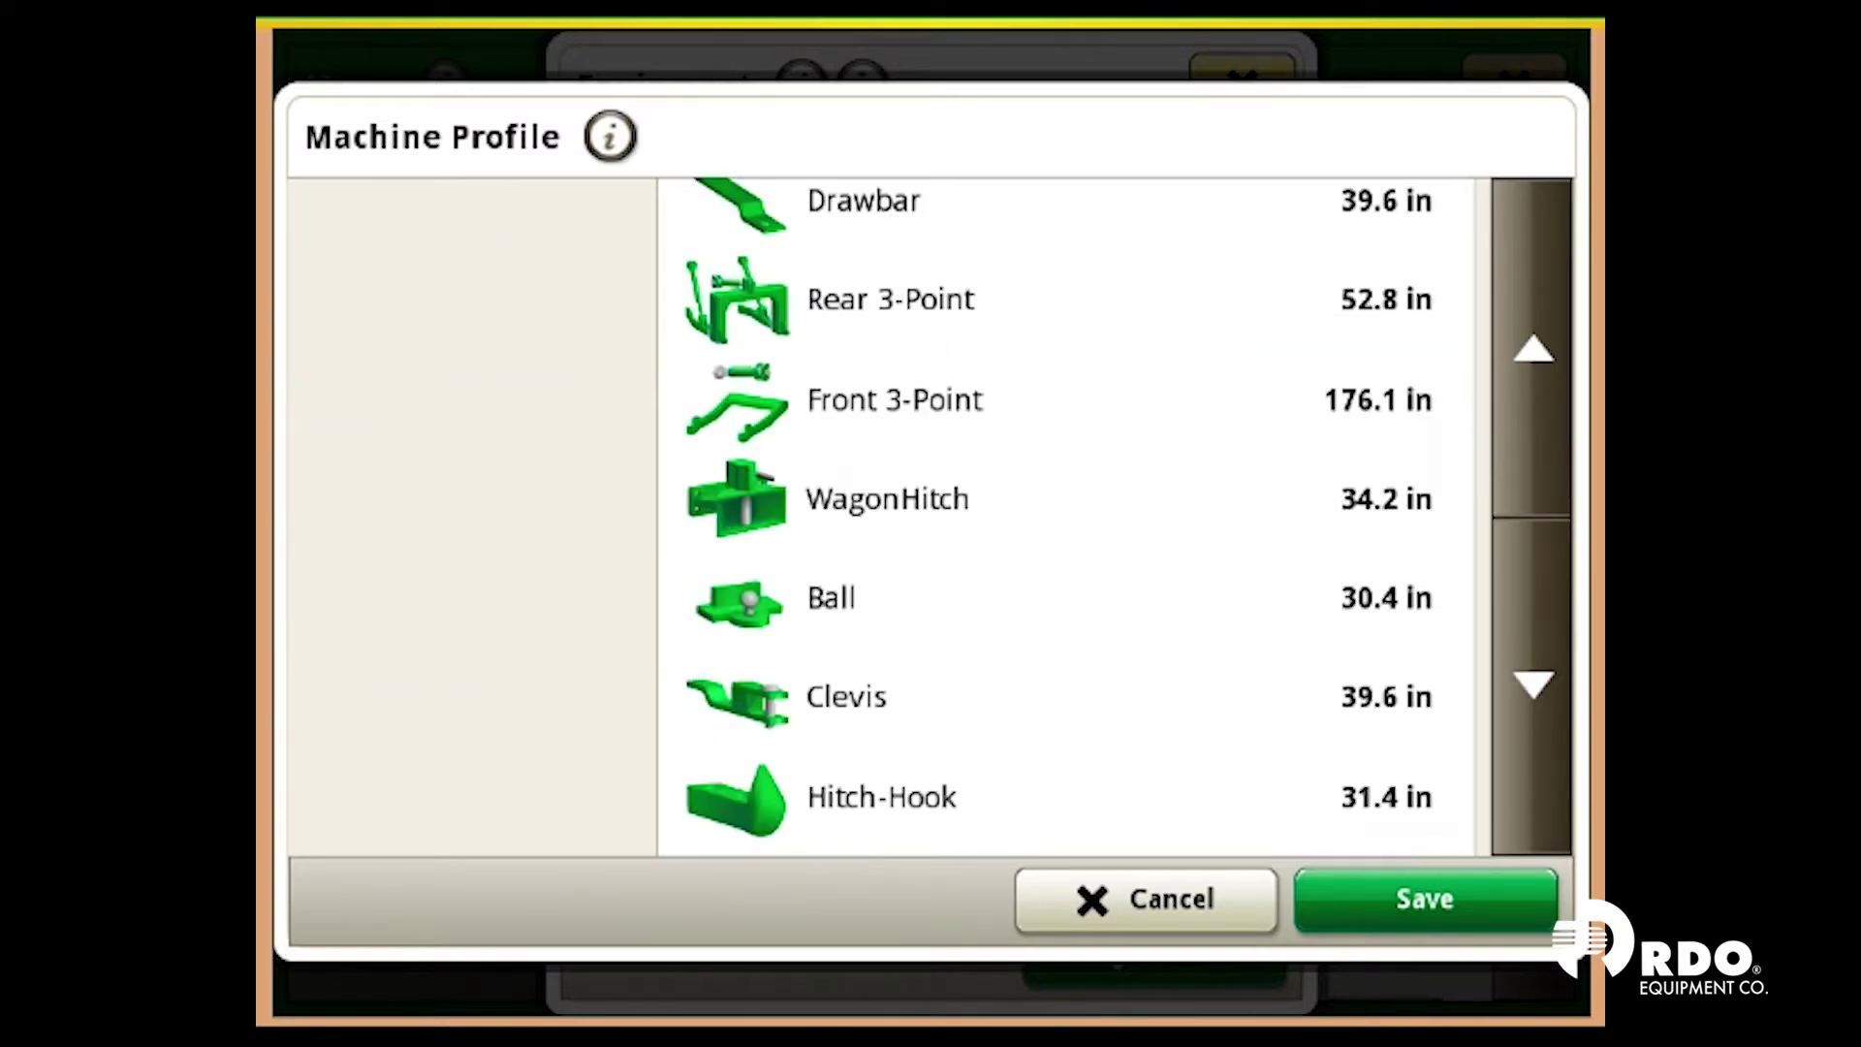
pyautogui.click(1533, 349)
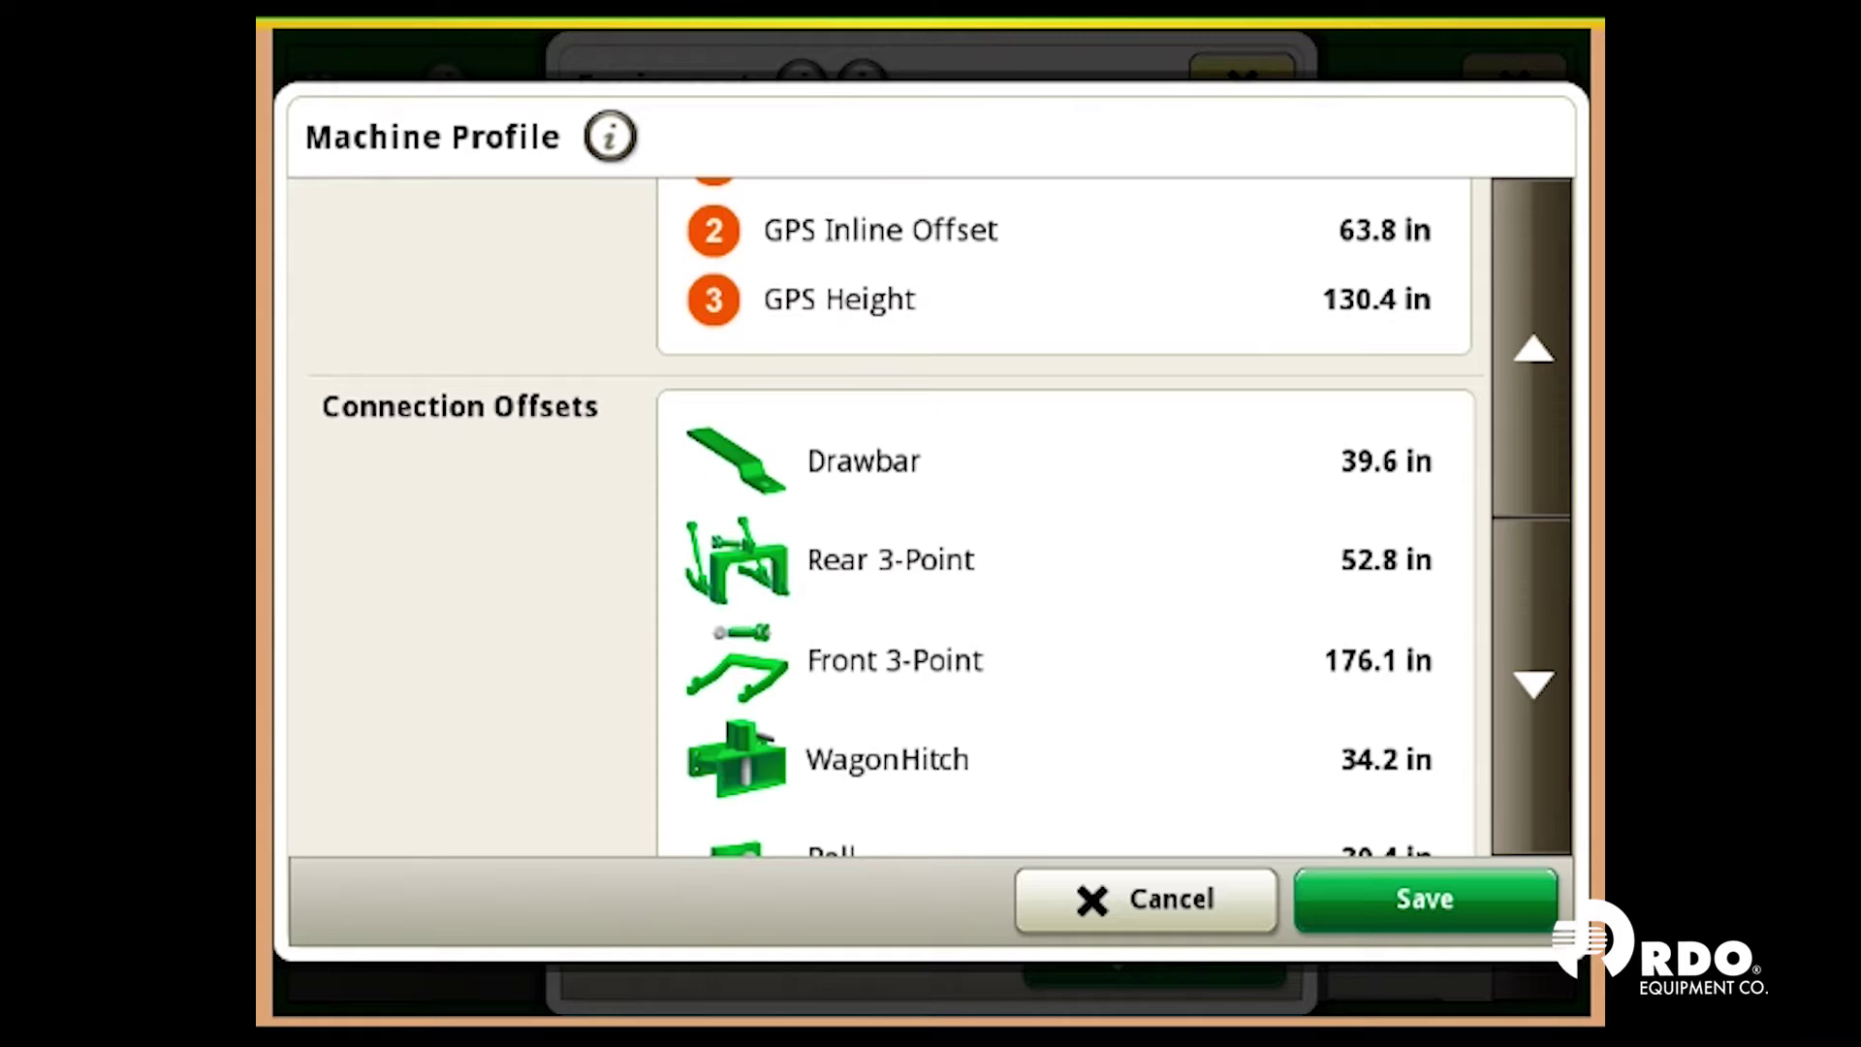
# - Save the Tractor profile and open the 1775NT Planter implement profile
pyautogui.click(1425, 898)
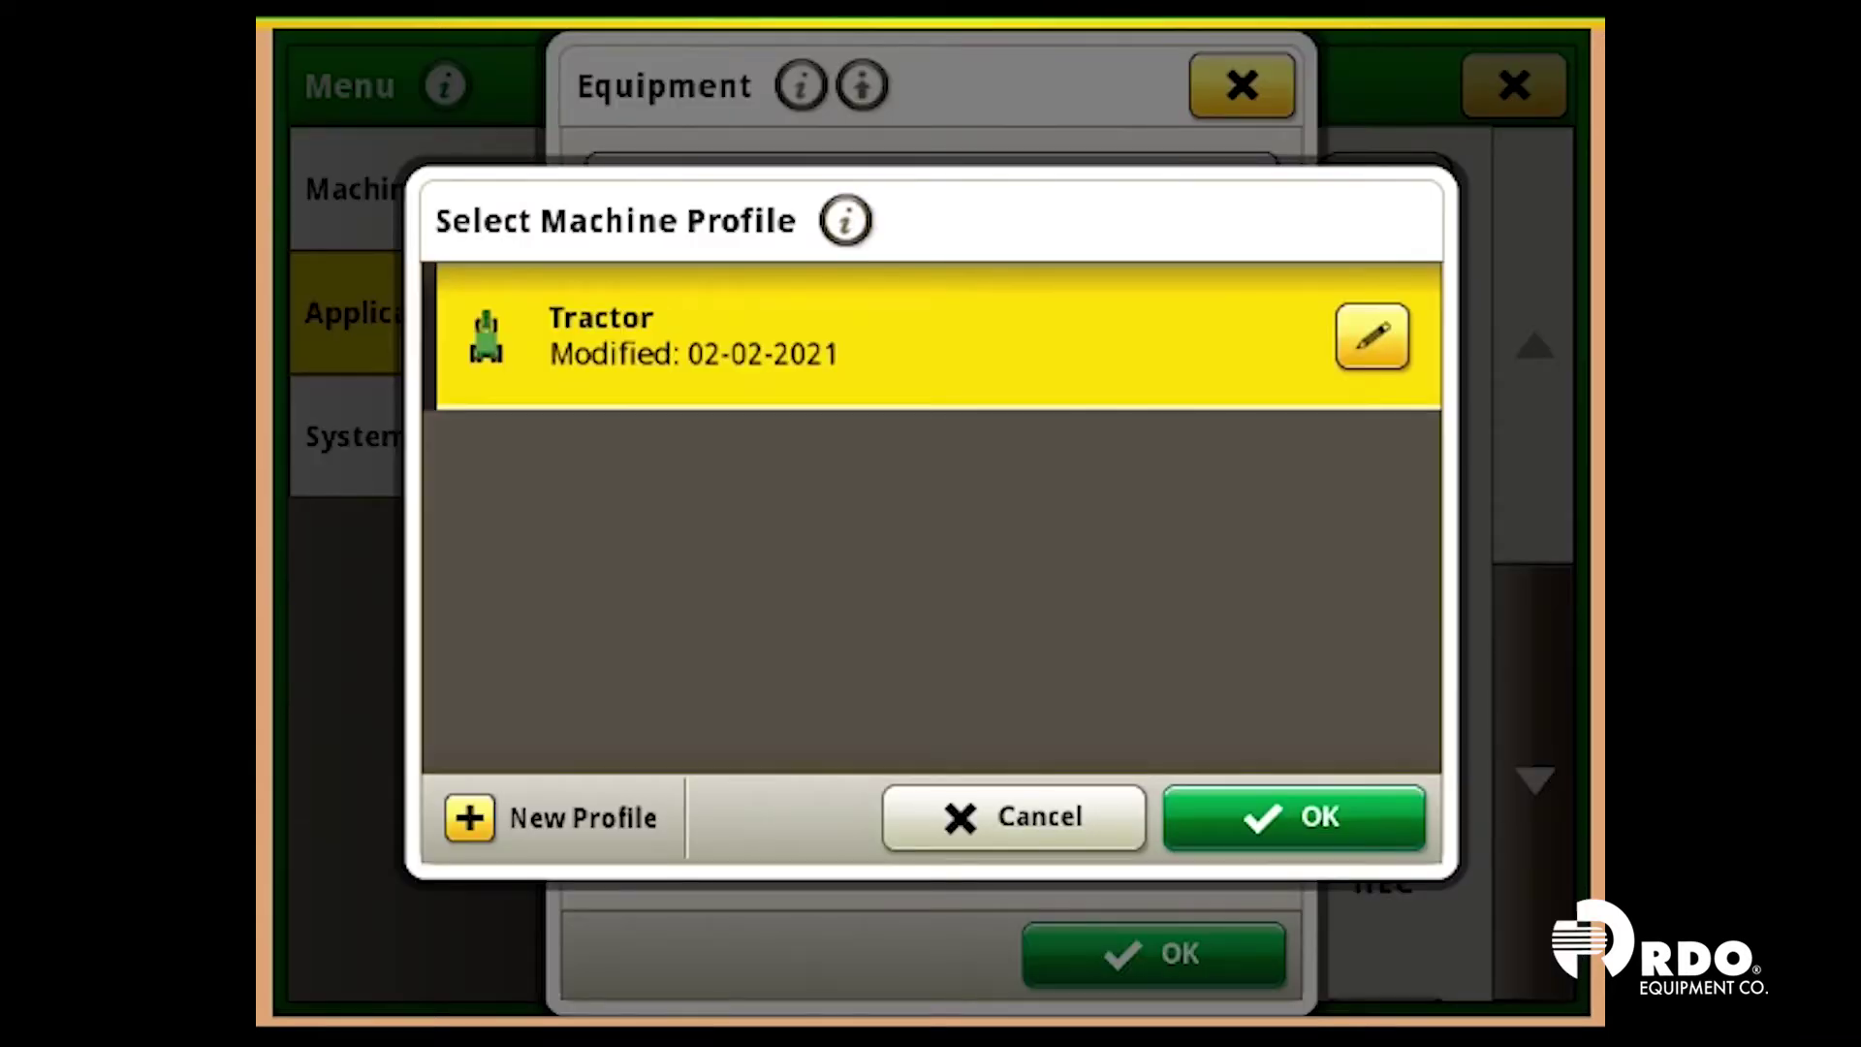
pyautogui.click(1318, 817)
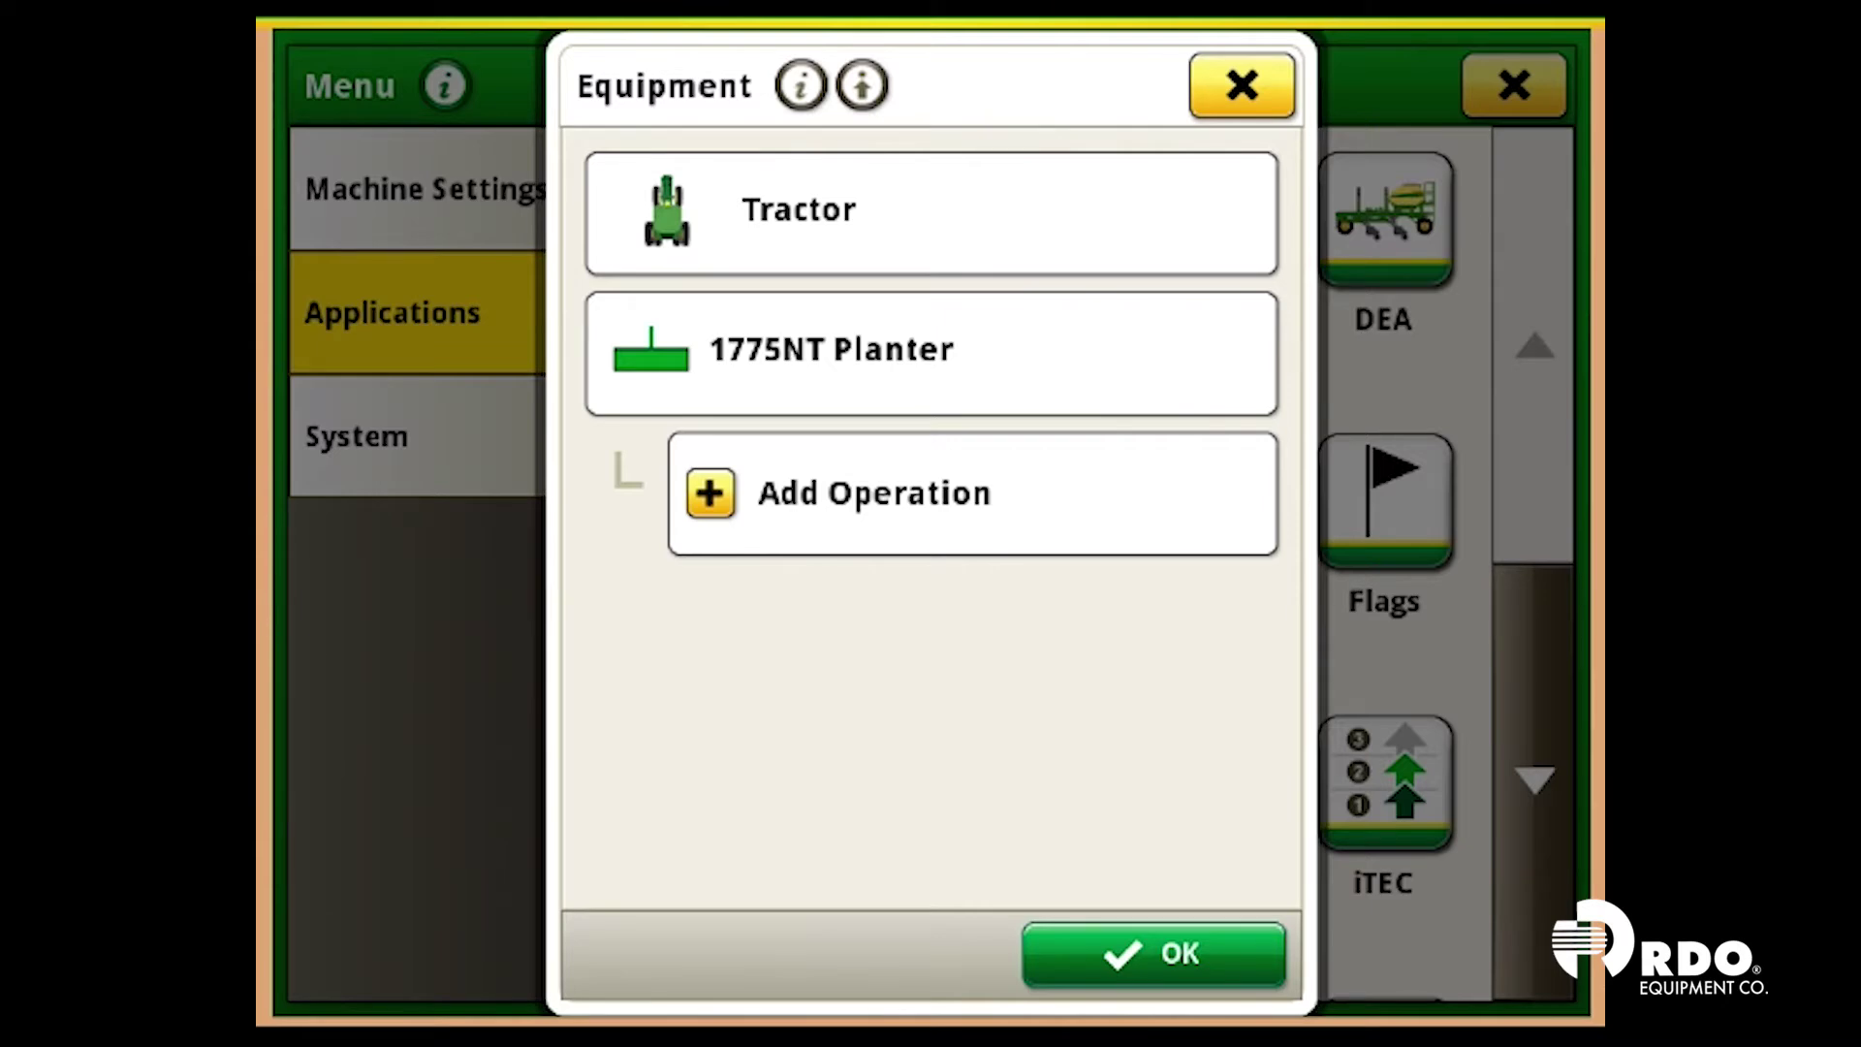
pyautogui.click(930, 354)
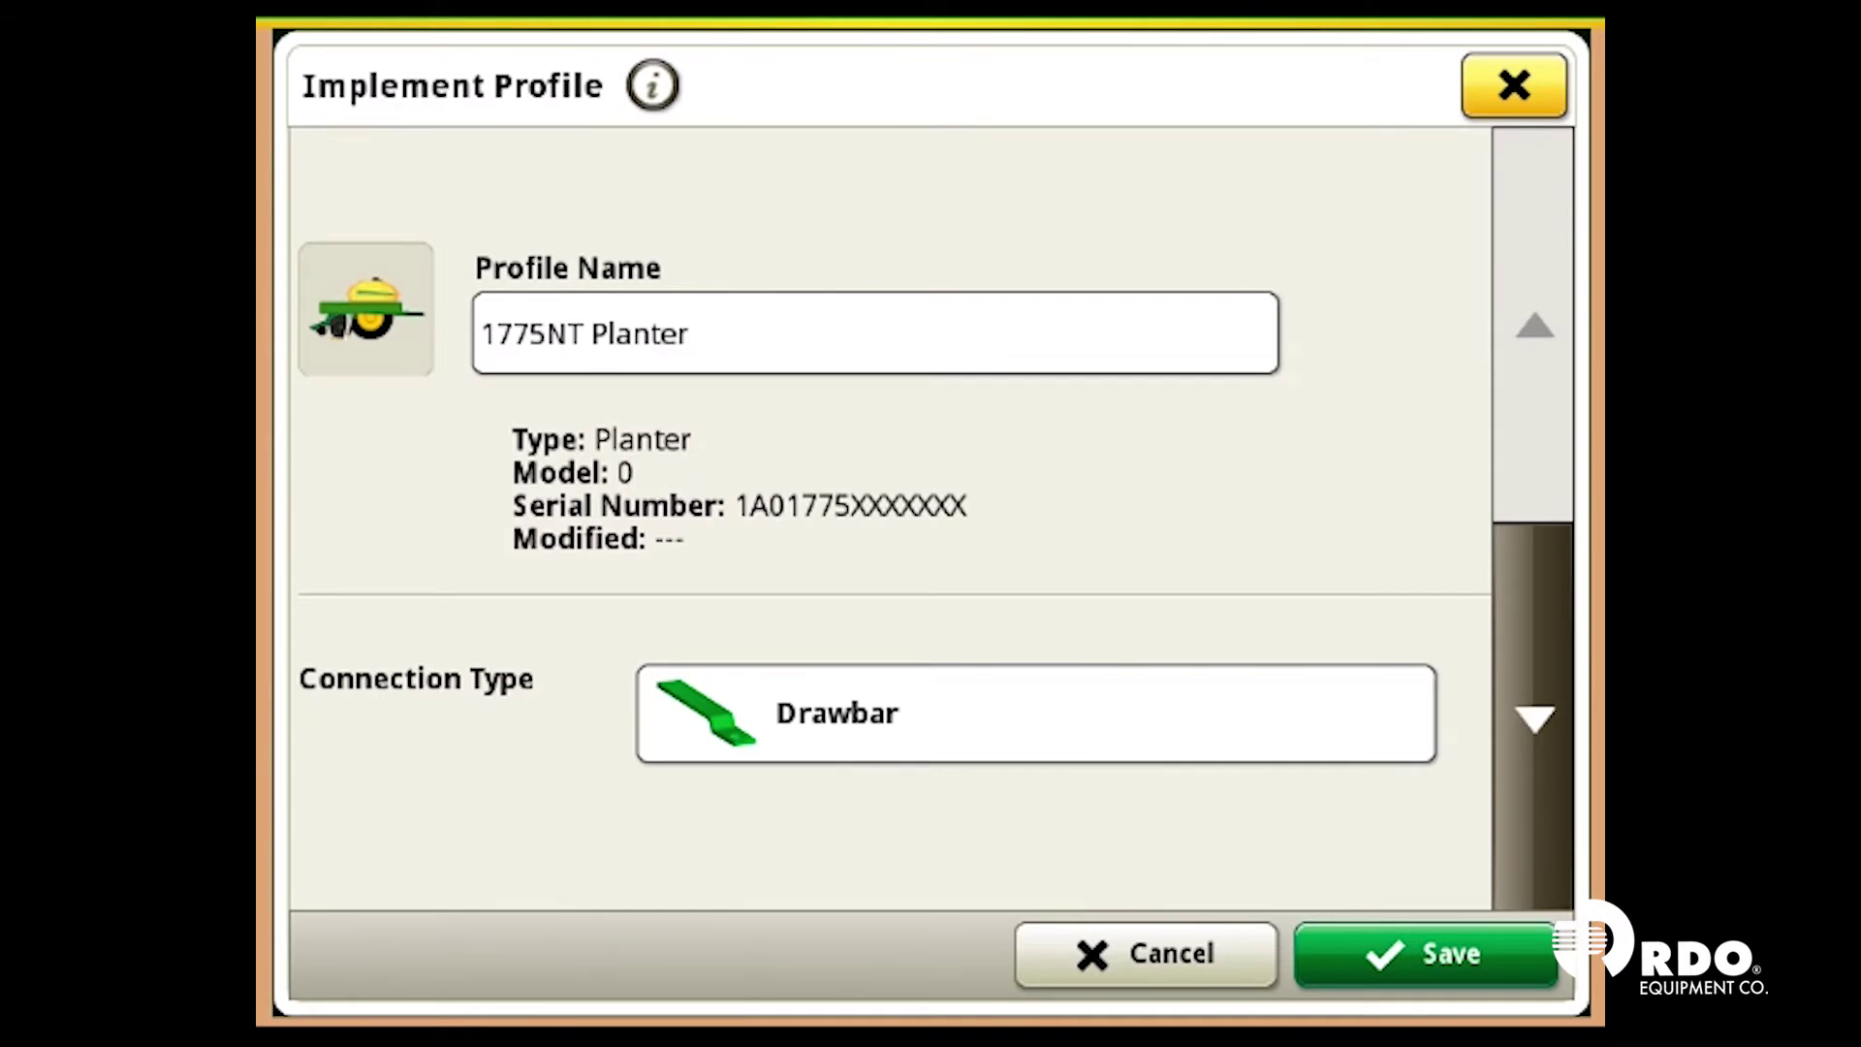
# - Confirm the 1775NT Planter dimensions: 0.0 in lateral offset and 15.0 ft center of rotation
pyautogui.click(1535, 717)
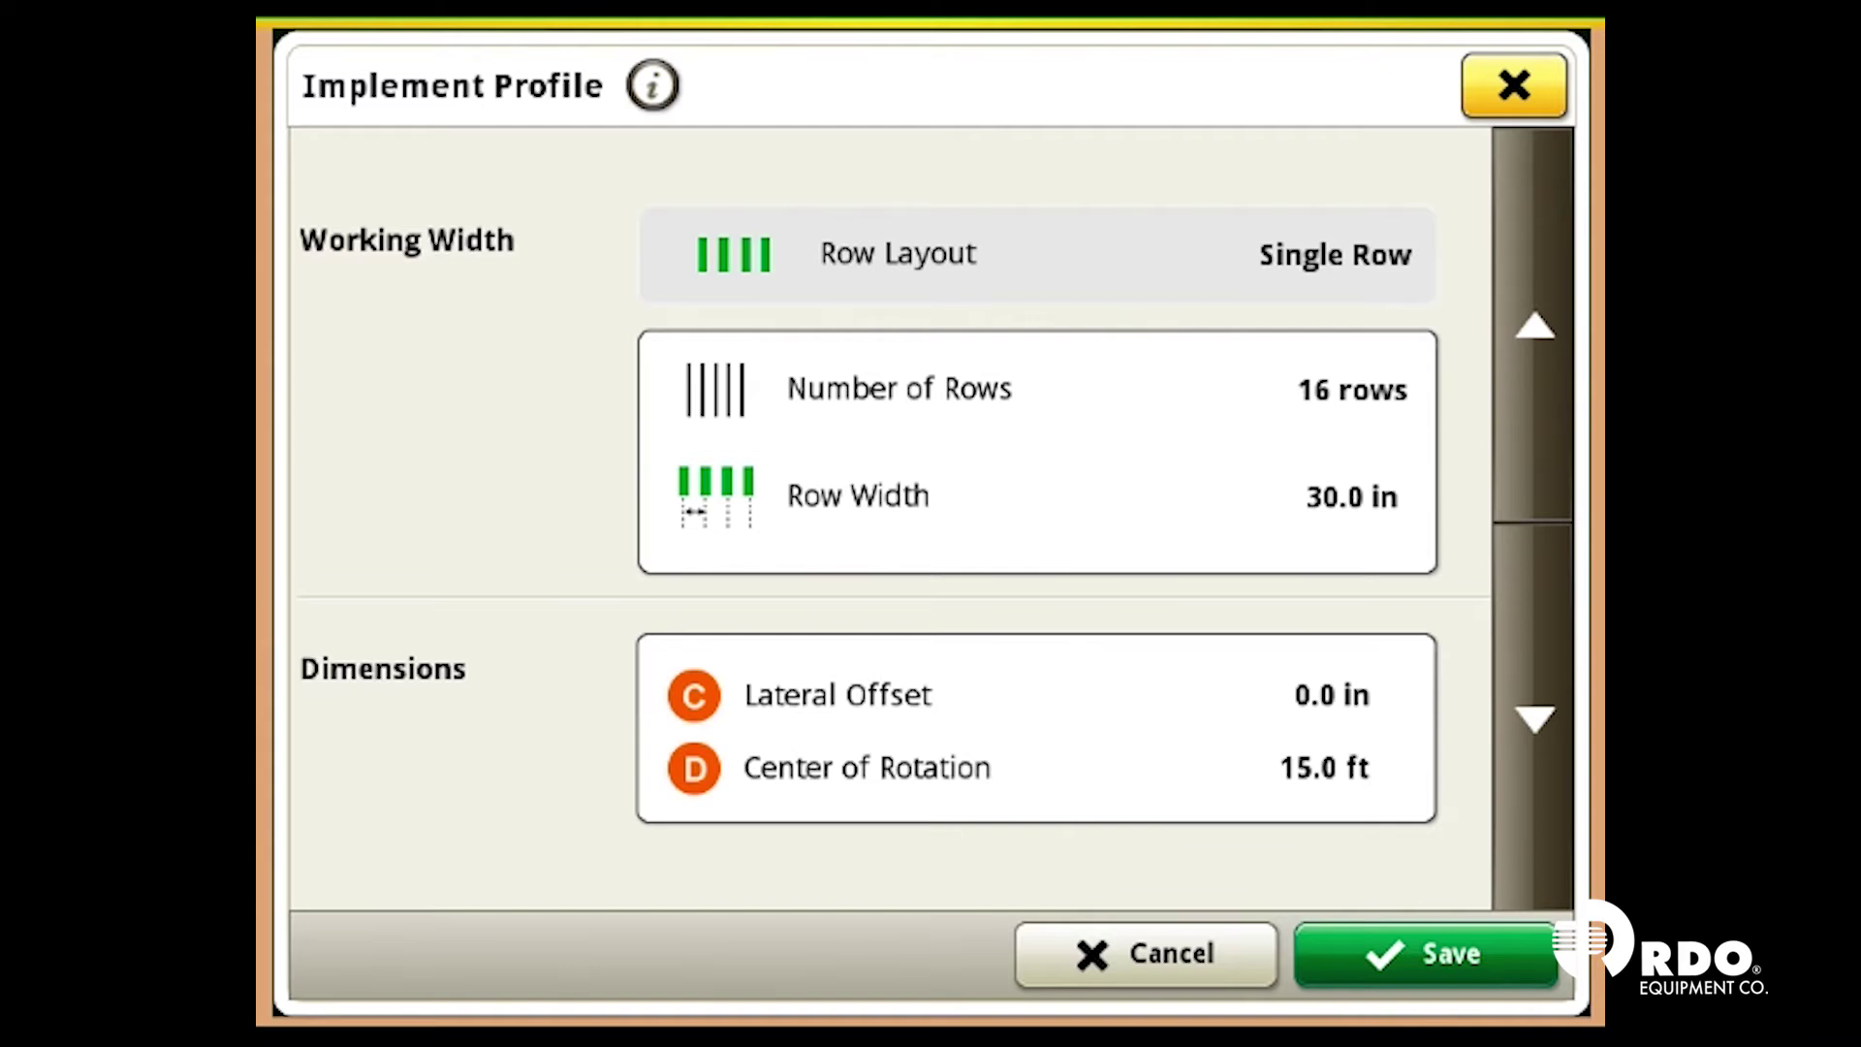
pyautogui.click(1105, 723)
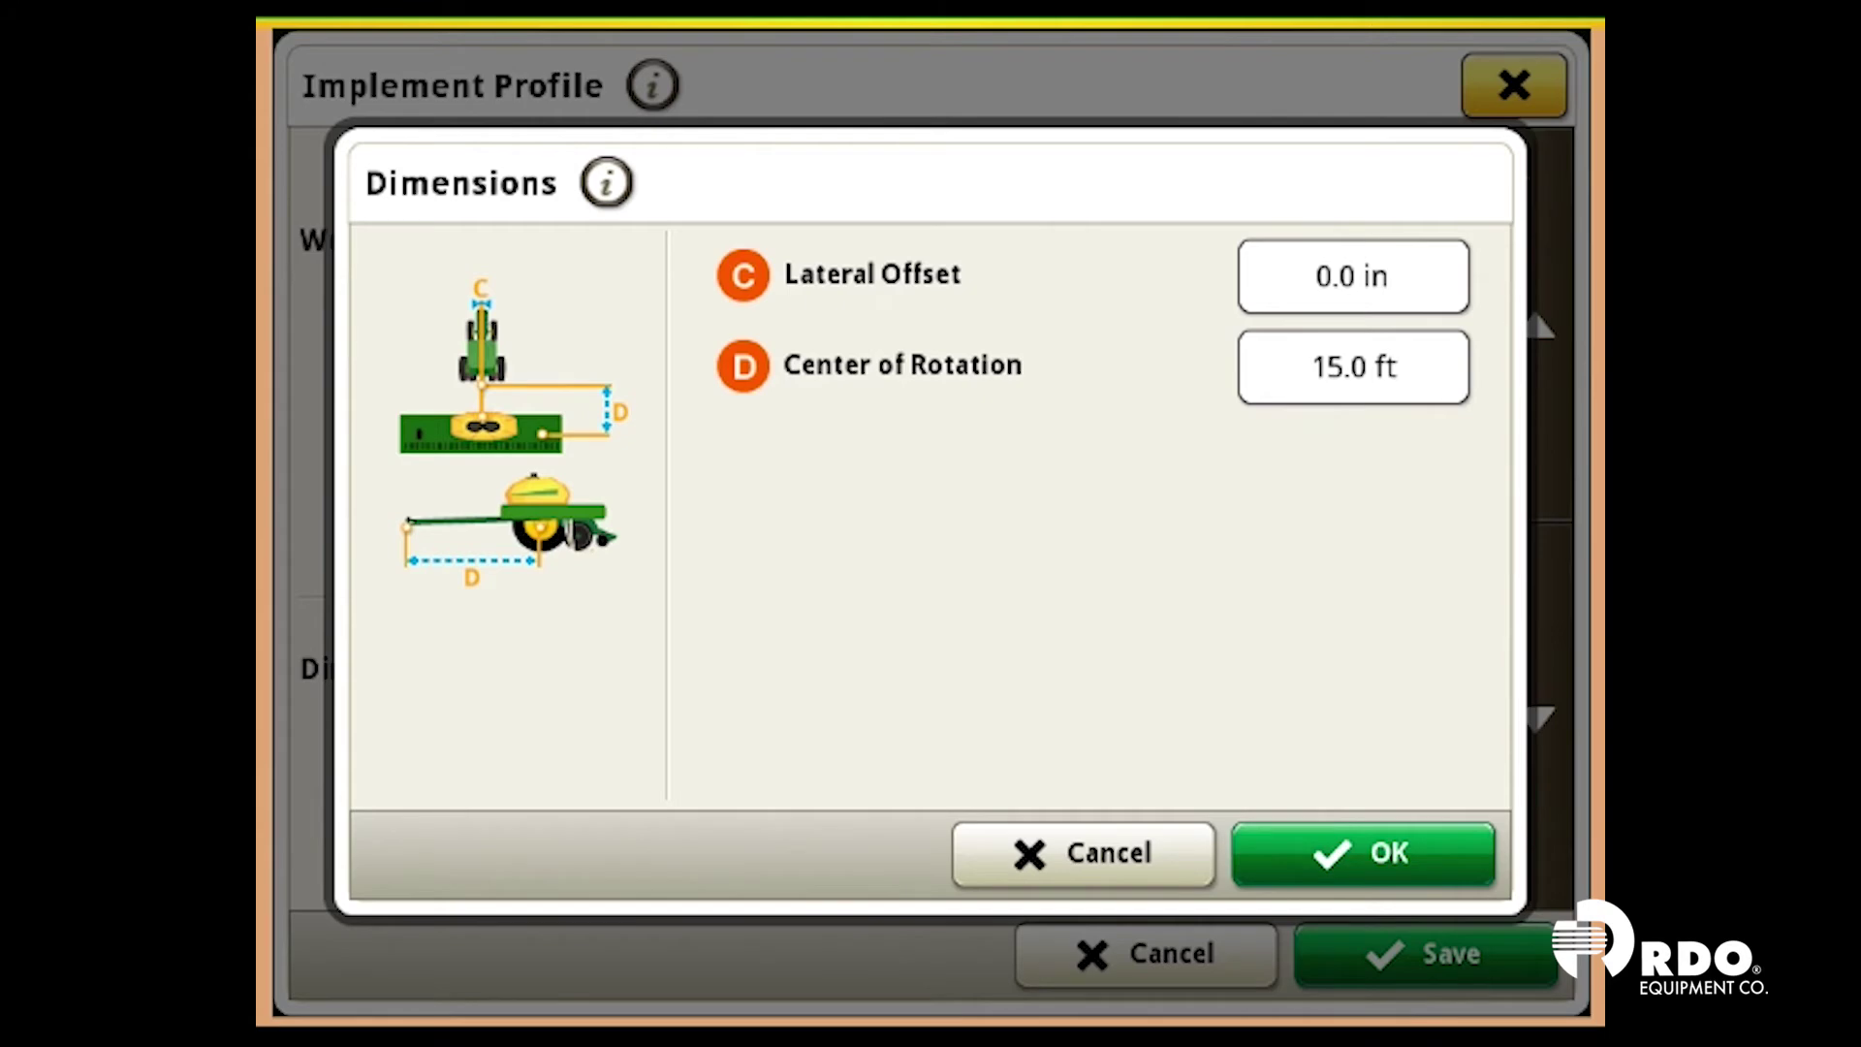
pyautogui.click(1363, 853)
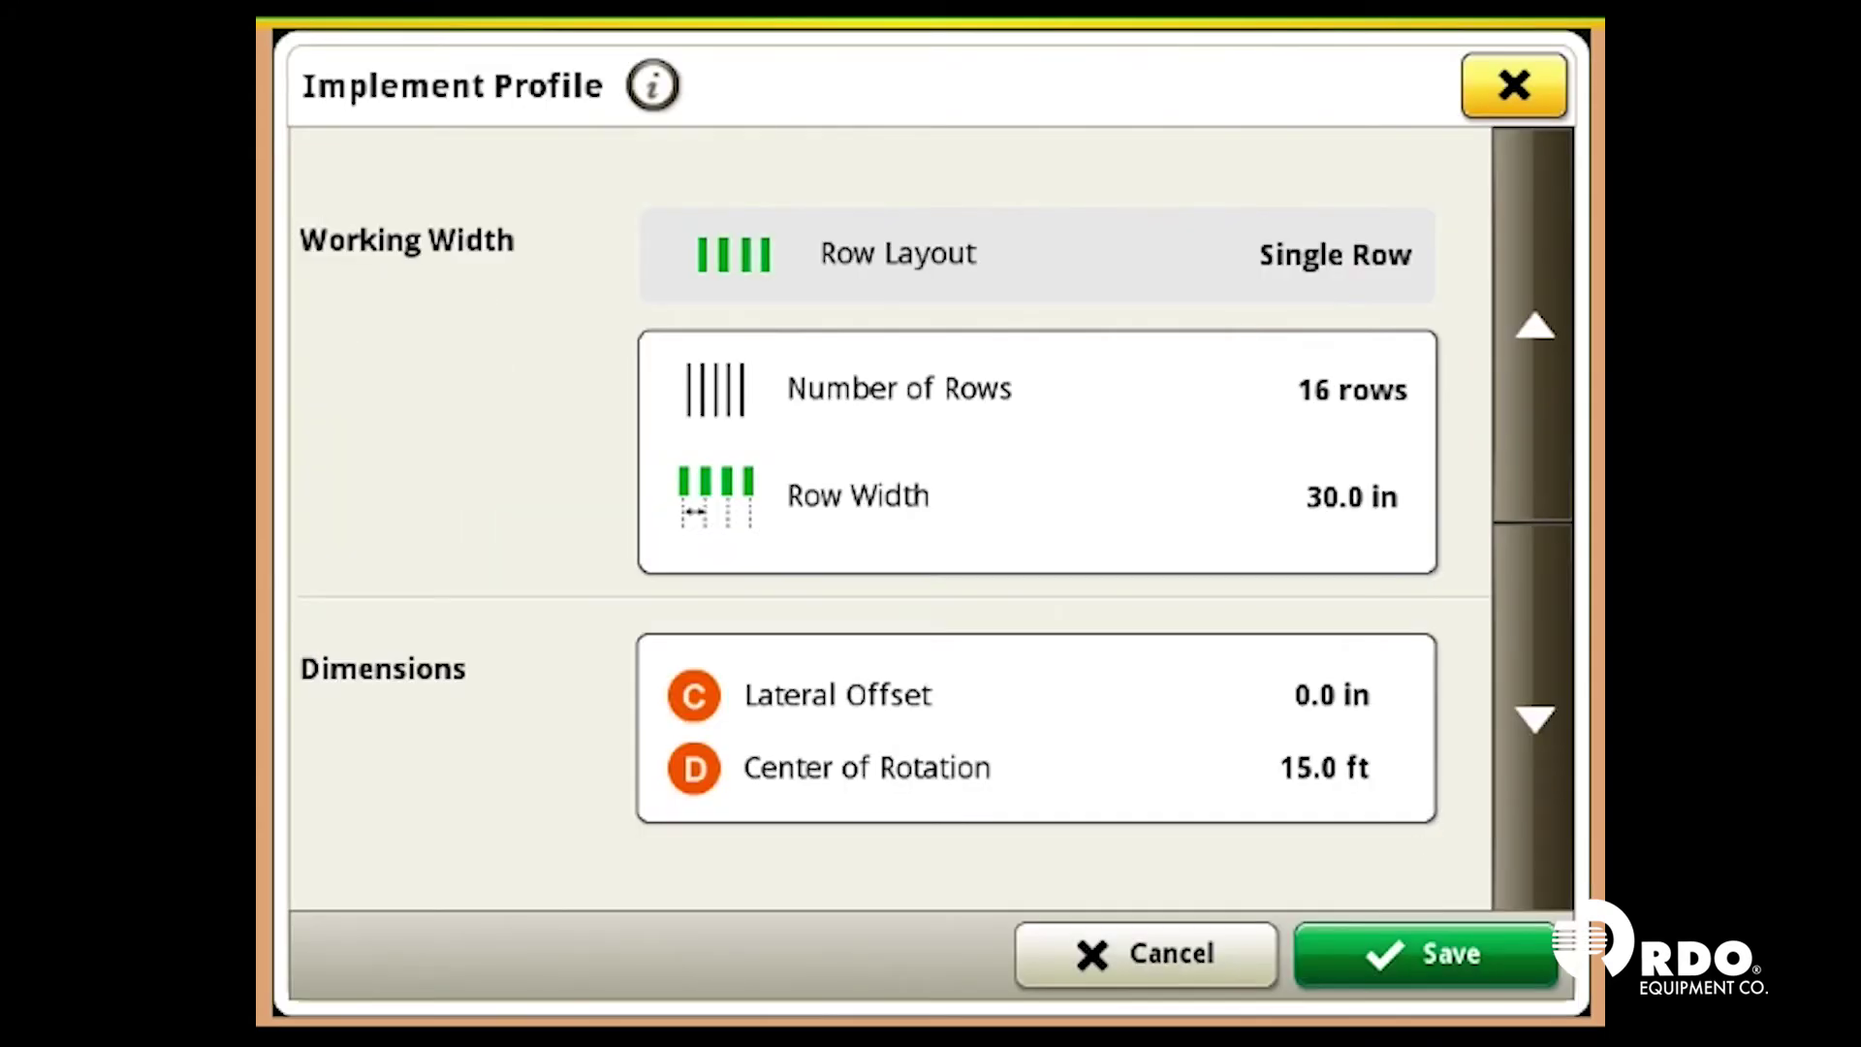
pyautogui.click(1534, 718)
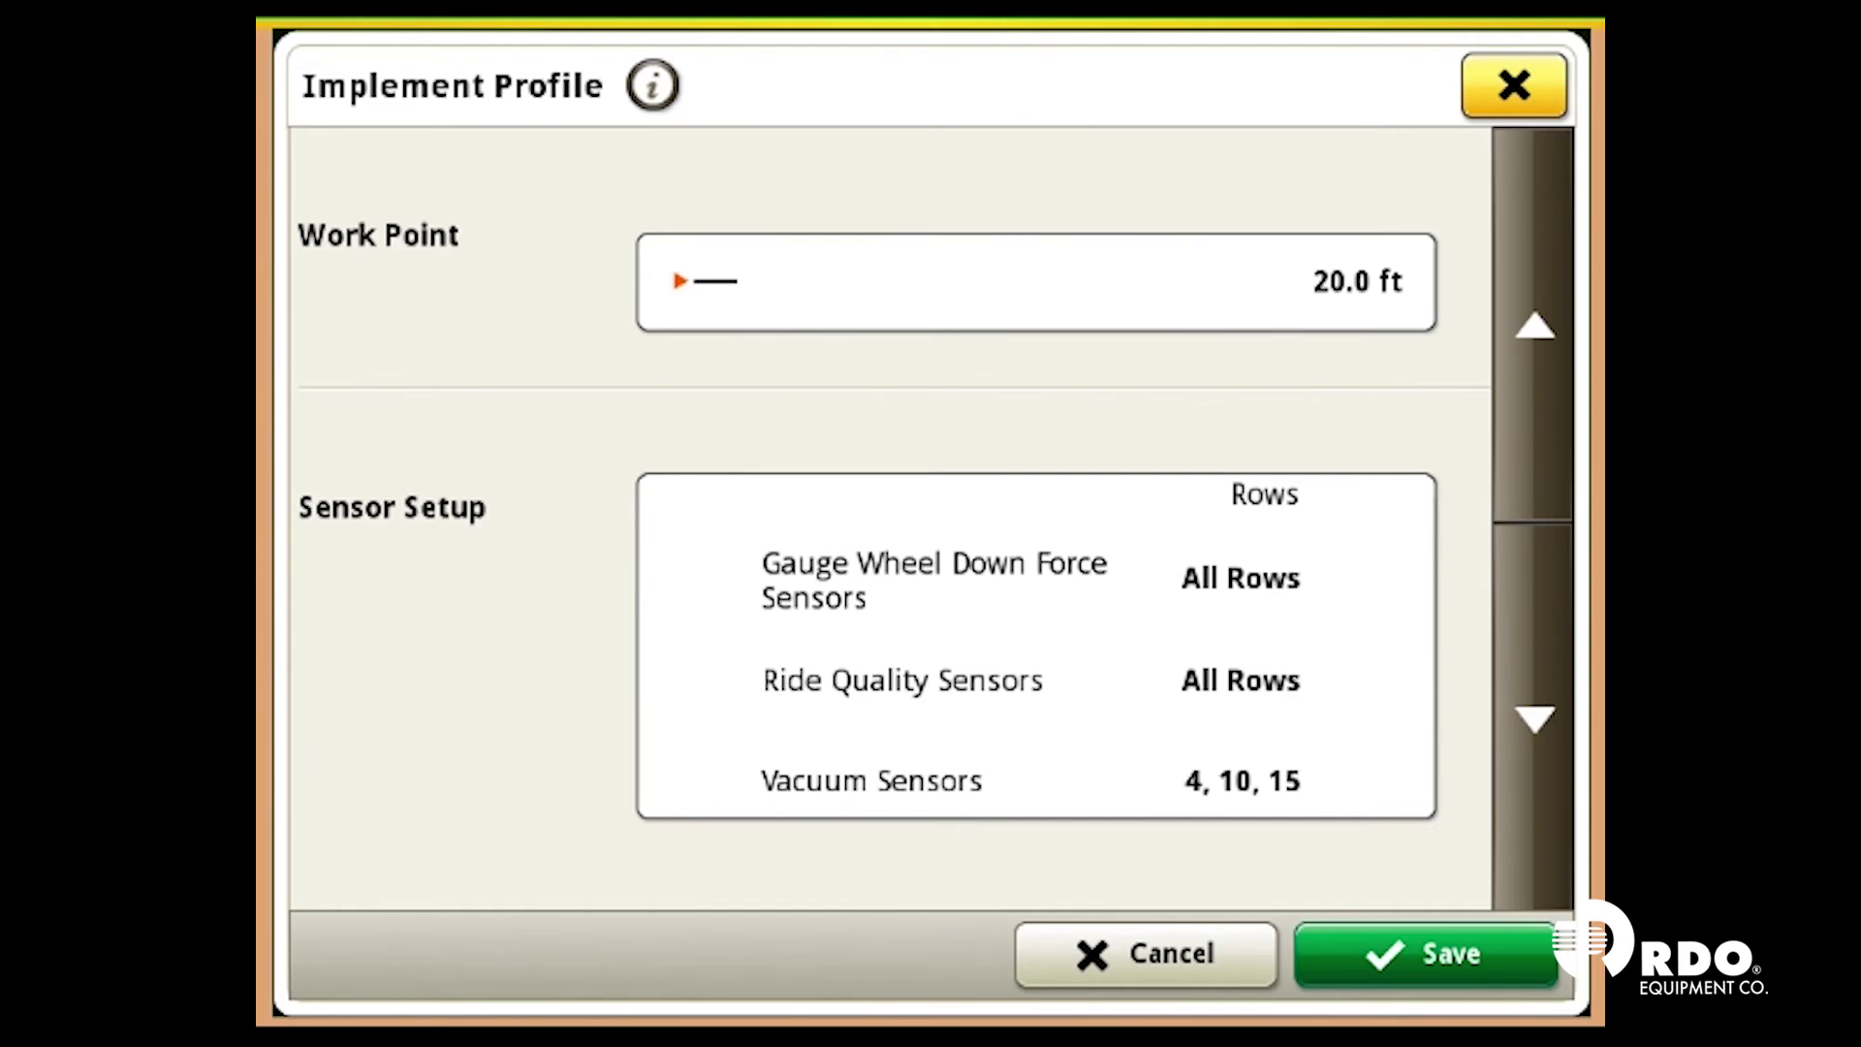
# - Set the planter work point to 20.0 ft and save the 1775NT Planter profile
pyautogui.click(1035, 281)
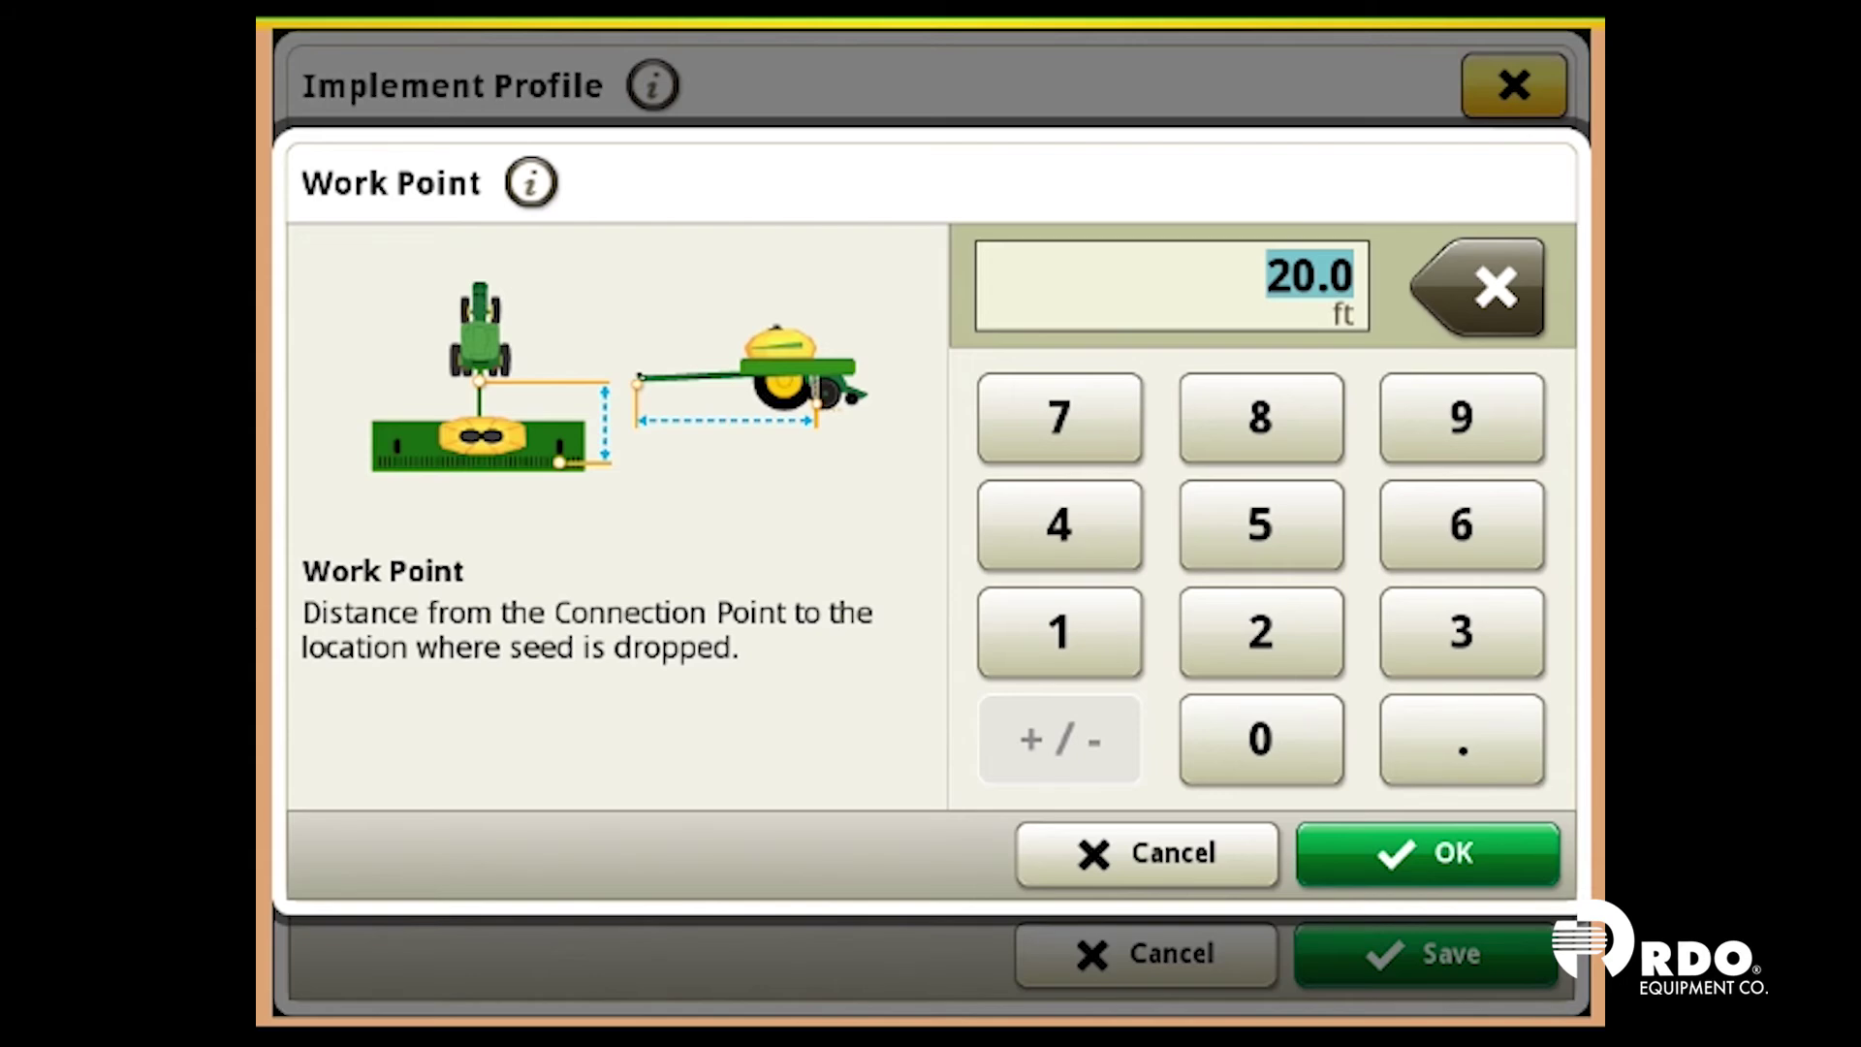
pyautogui.click(1428, 853)
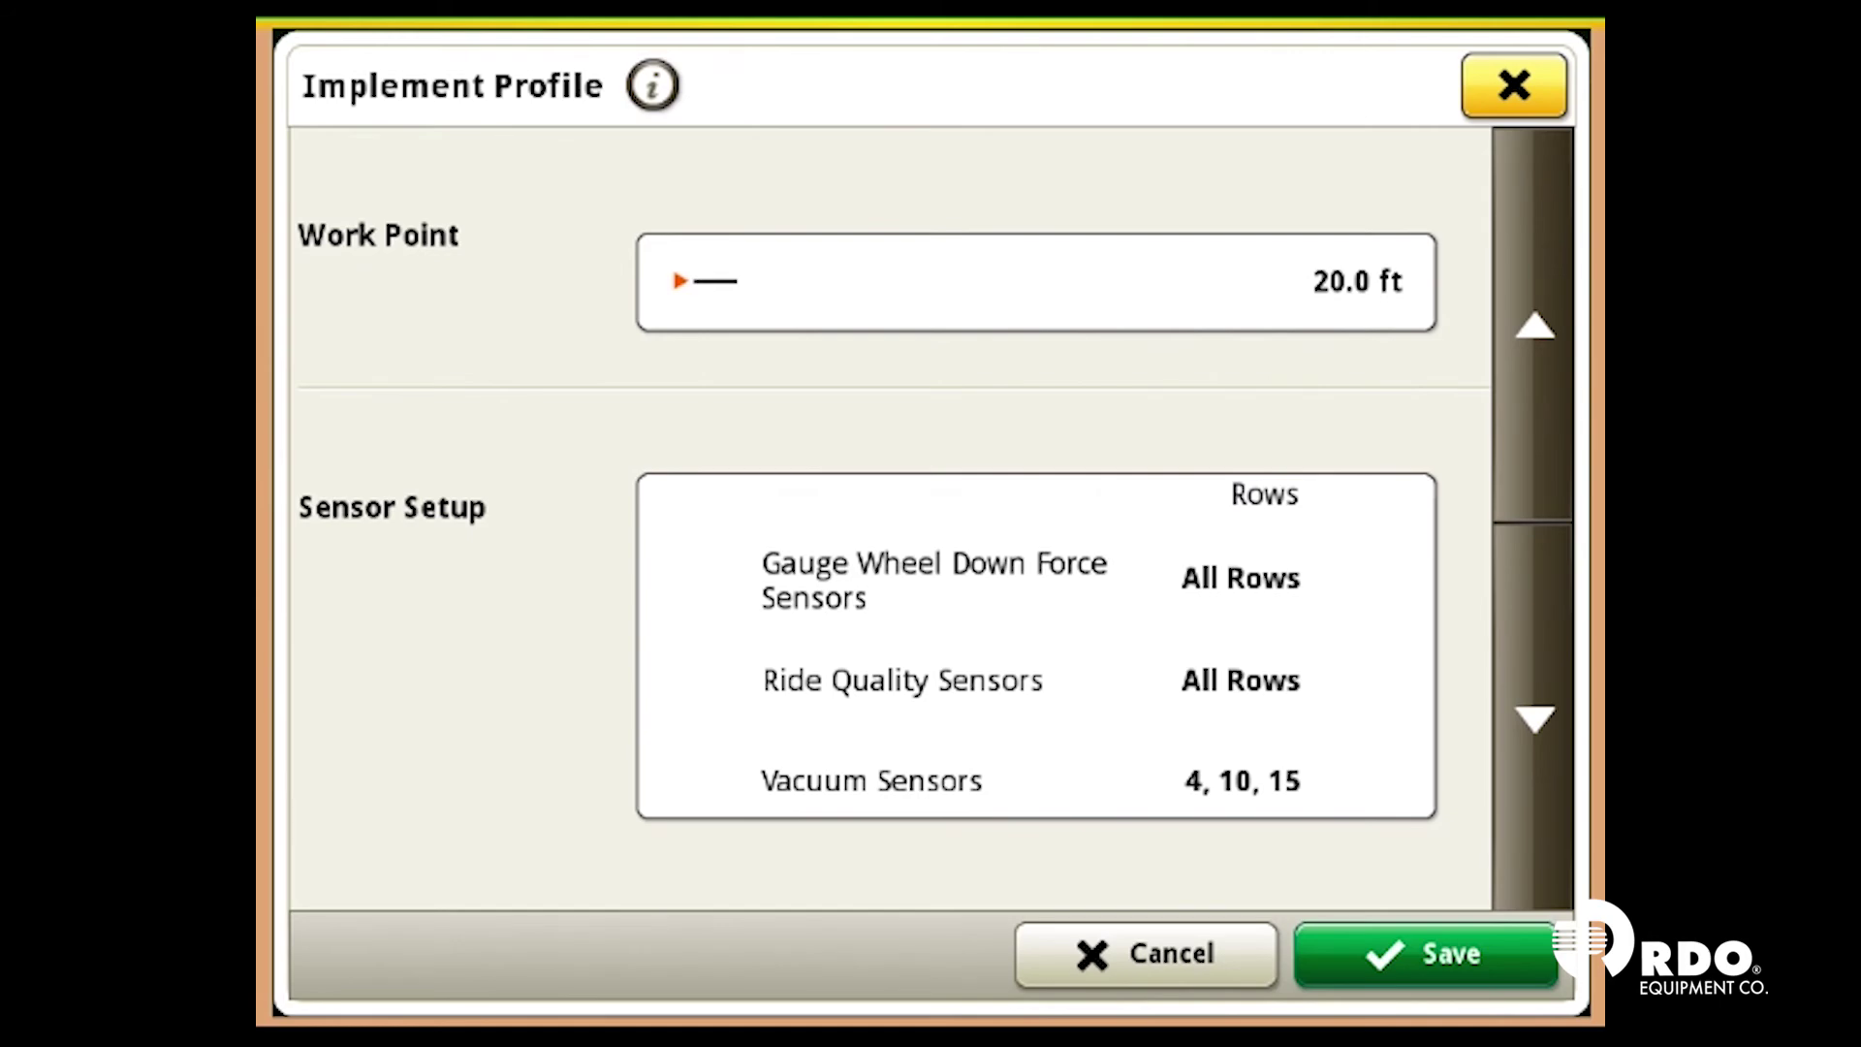
pyautogui.click(1425, 953)
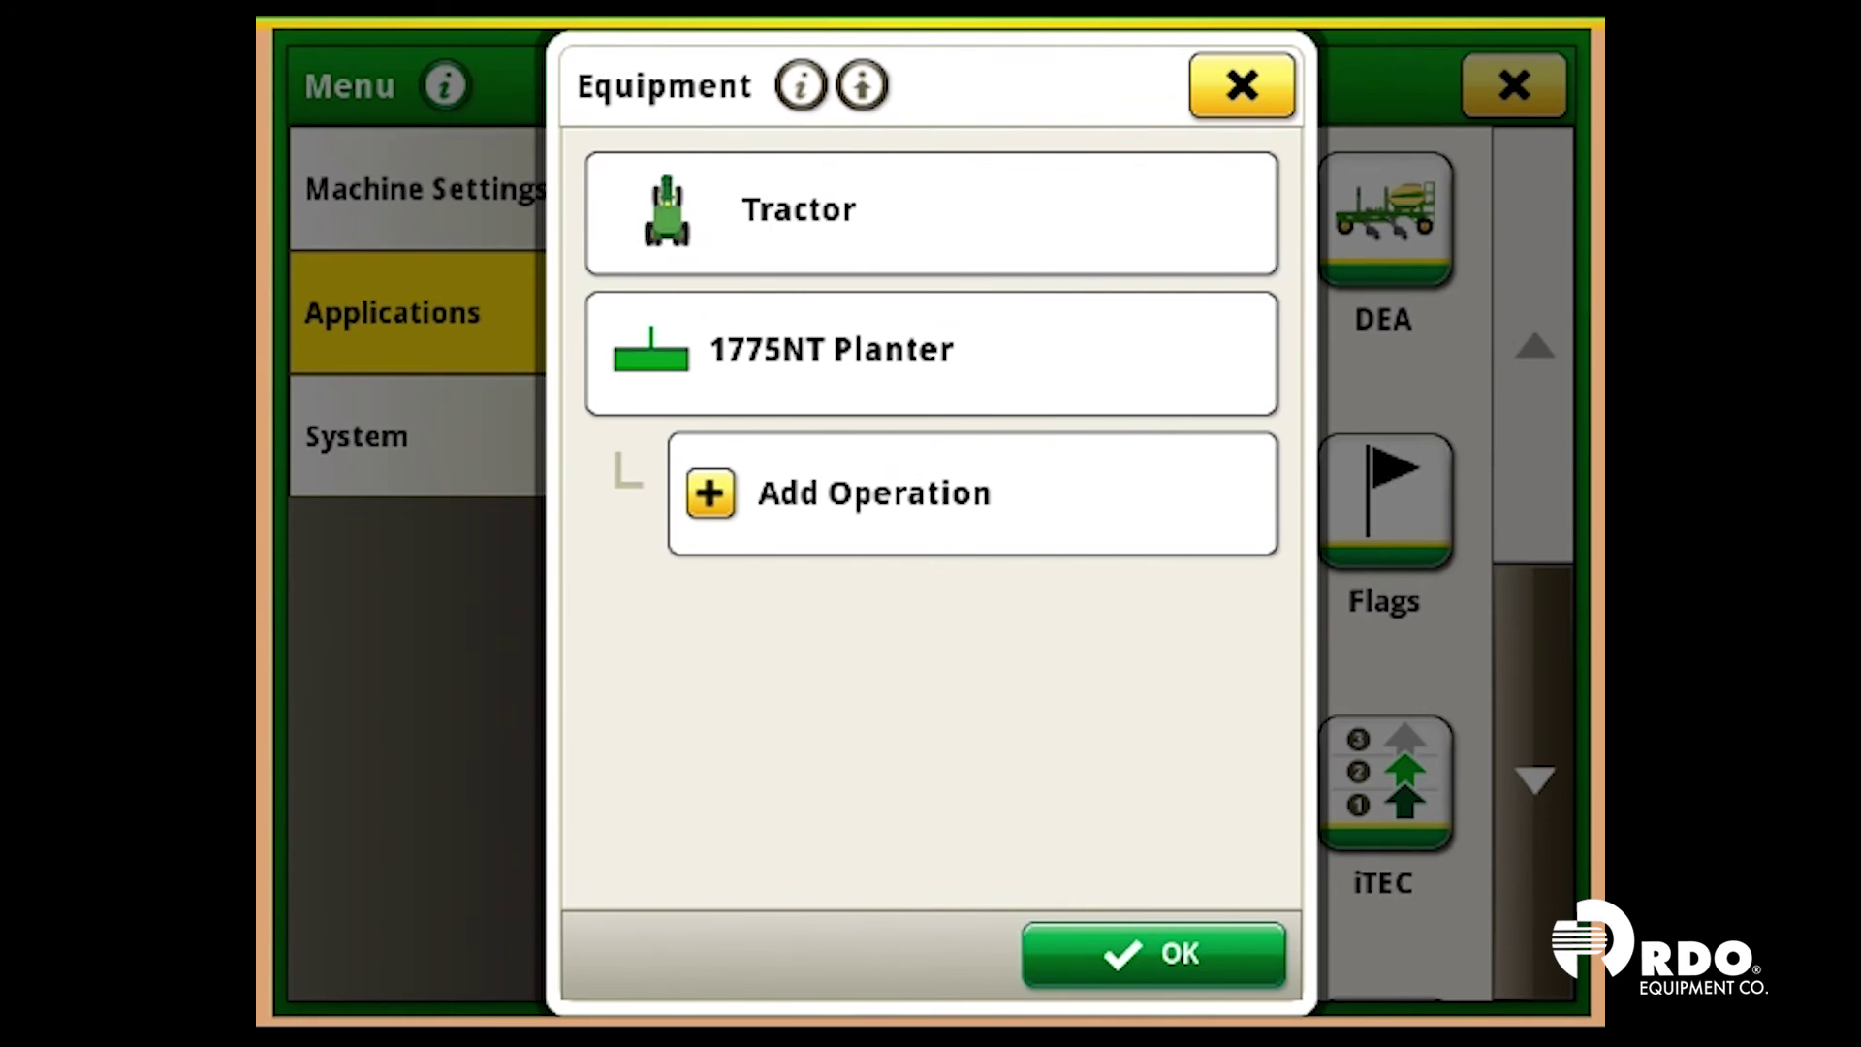
# - Close the Equipment Manager window
pyautogui.click(1241, 85)
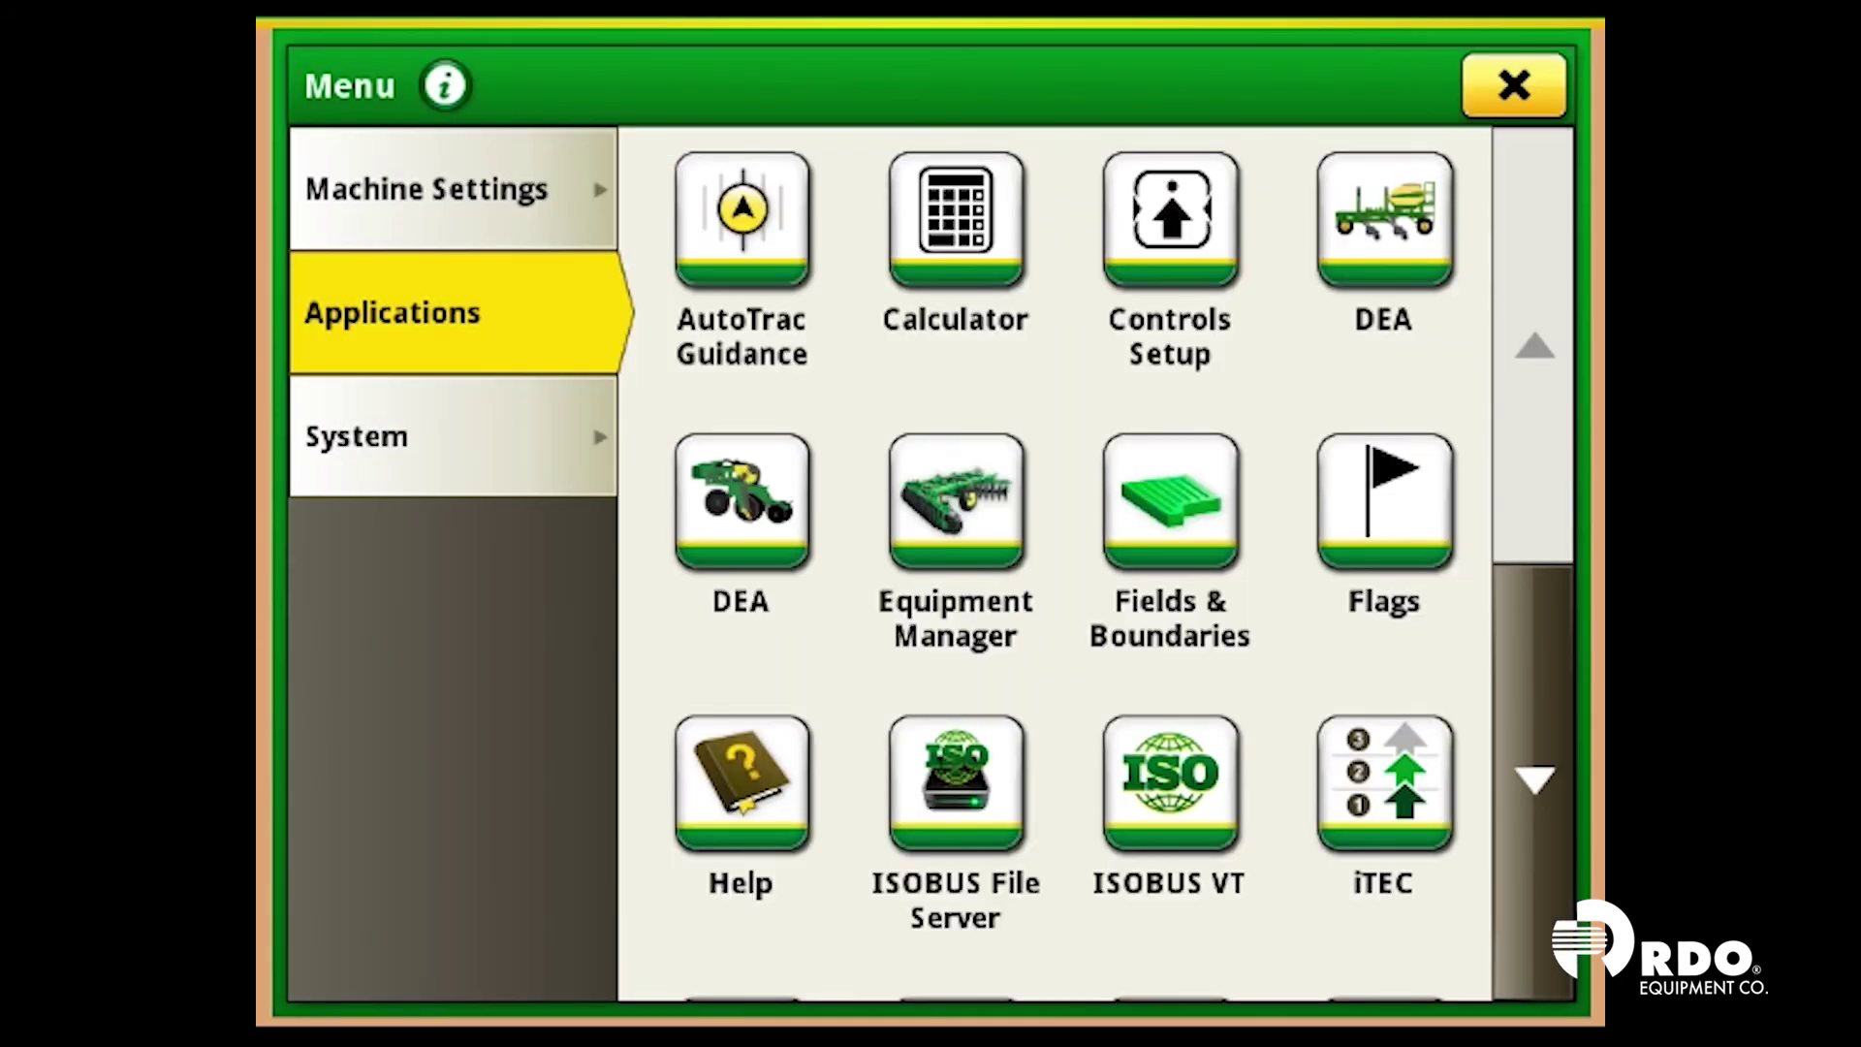